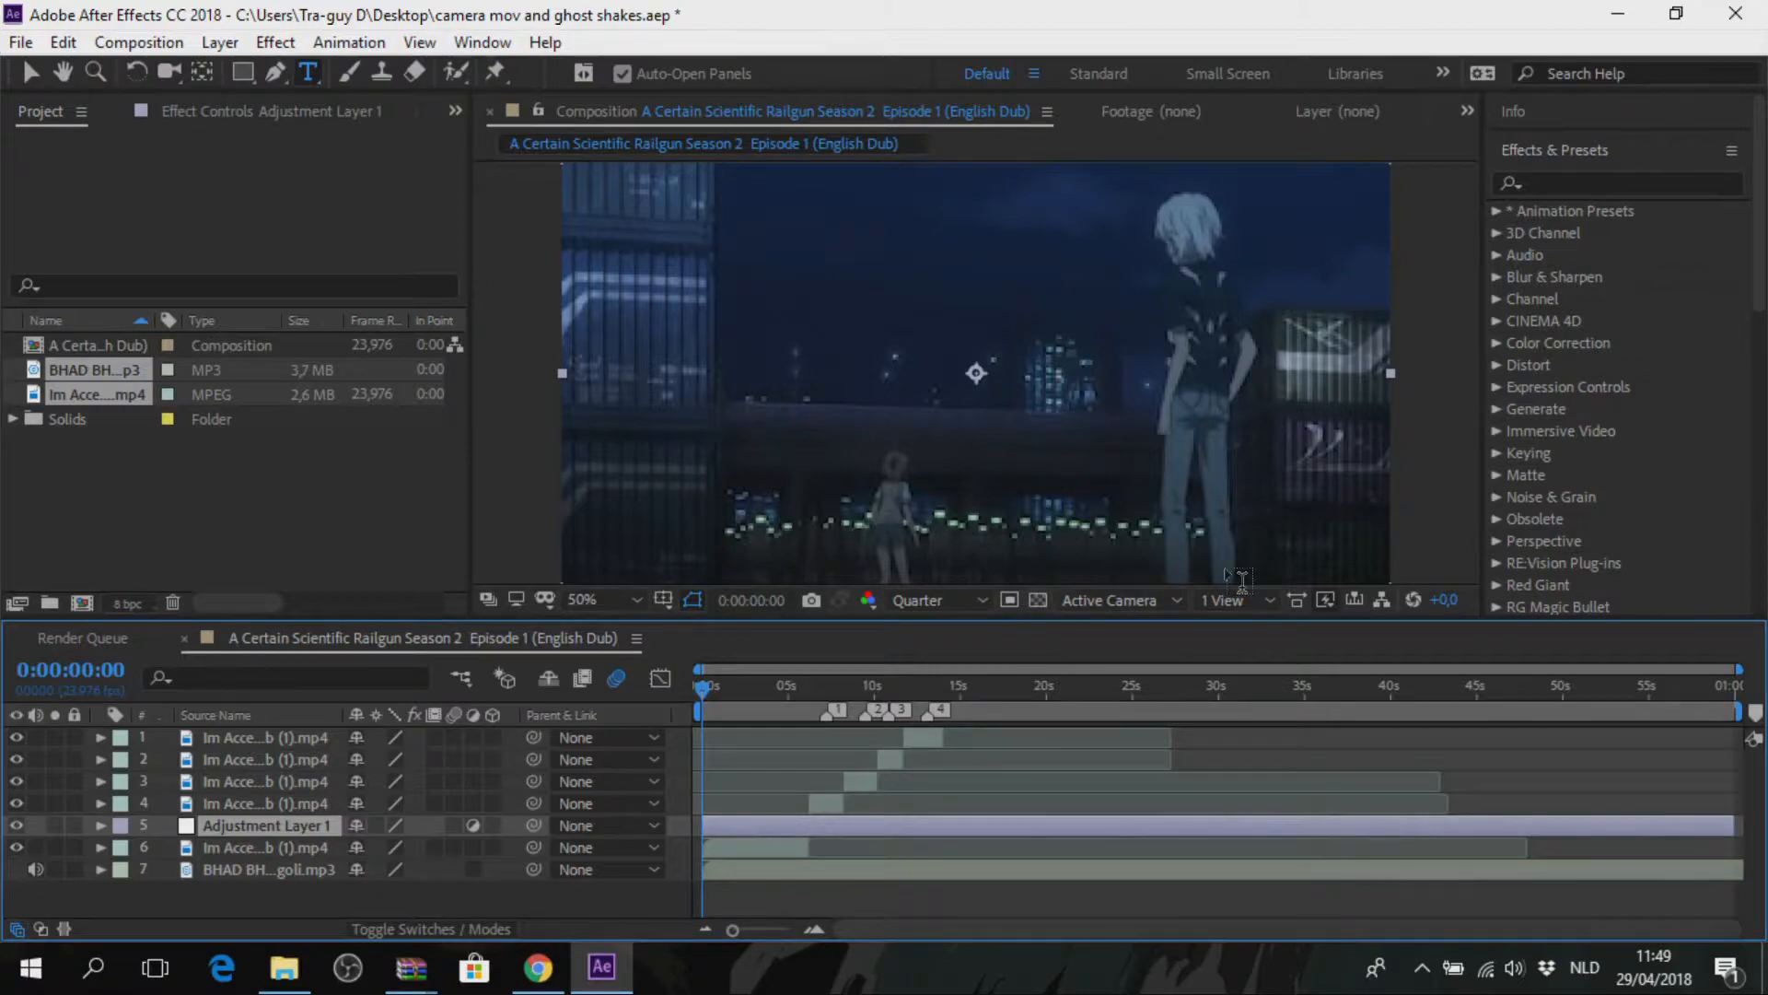
# Find the Motion Tile effect with the Selection tool active and apply it to Adjustment Layer 1.
pyautogui.click(1599, 189)
pyautogui.click(1599, 189)
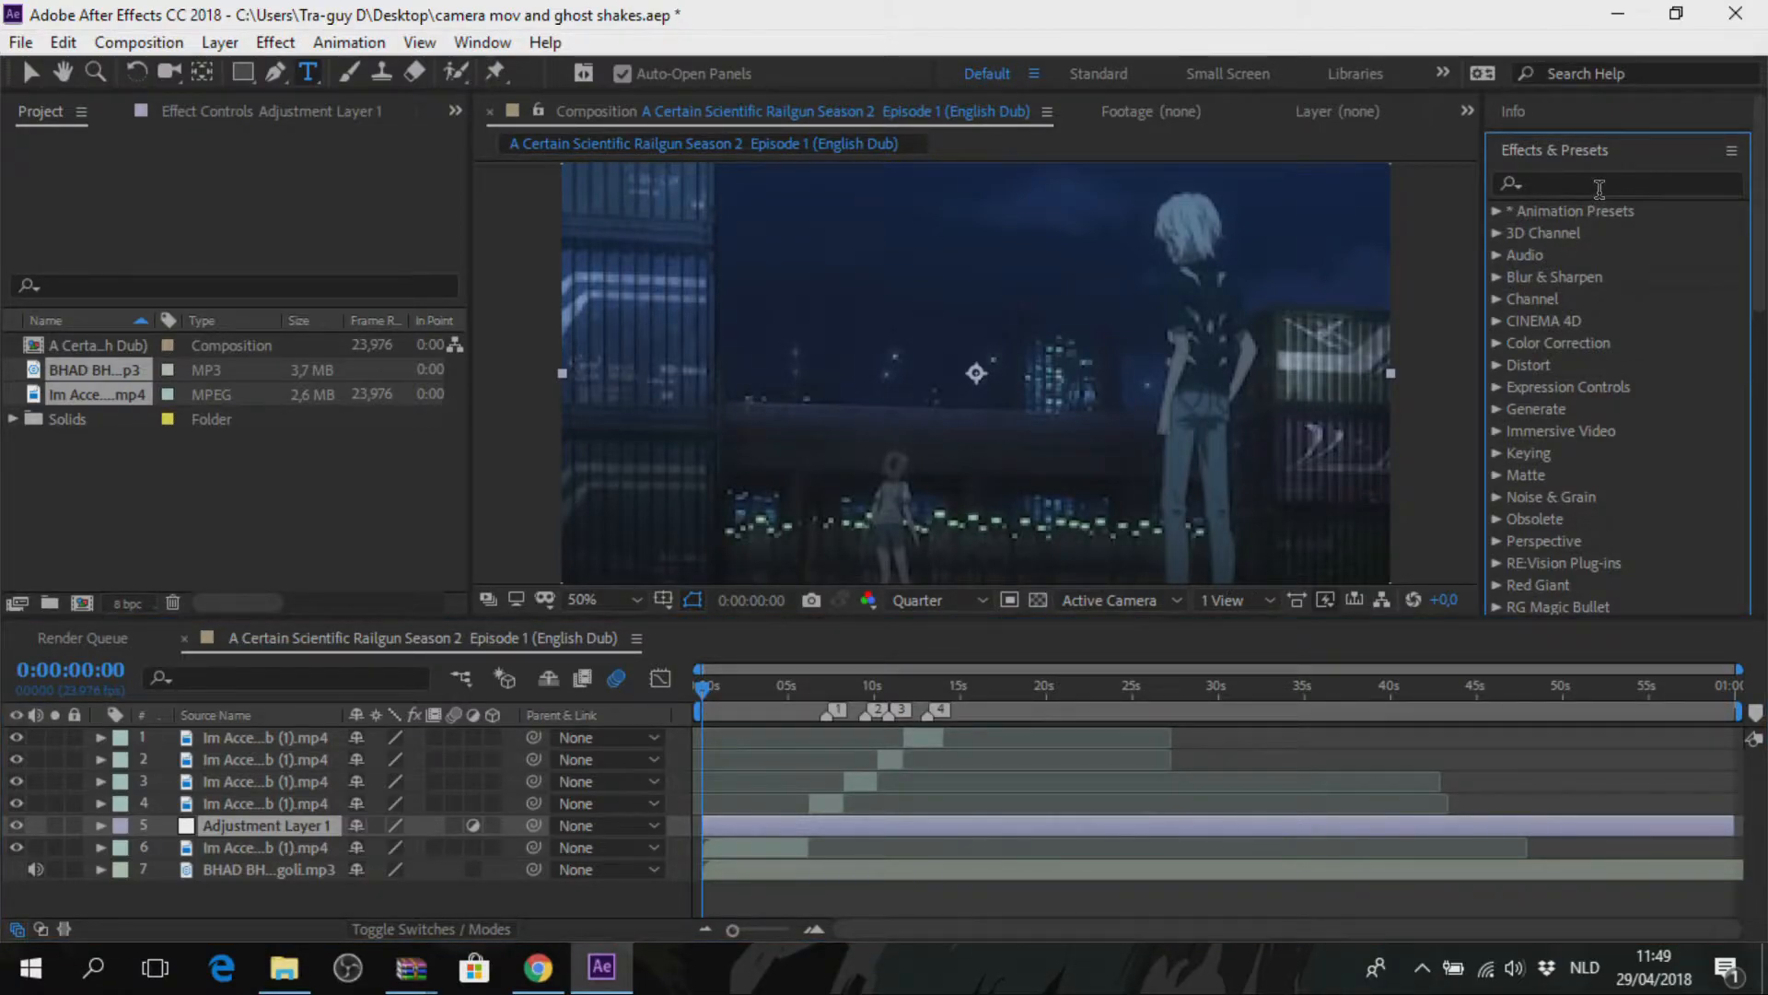
pyautogui.click(28, 74)
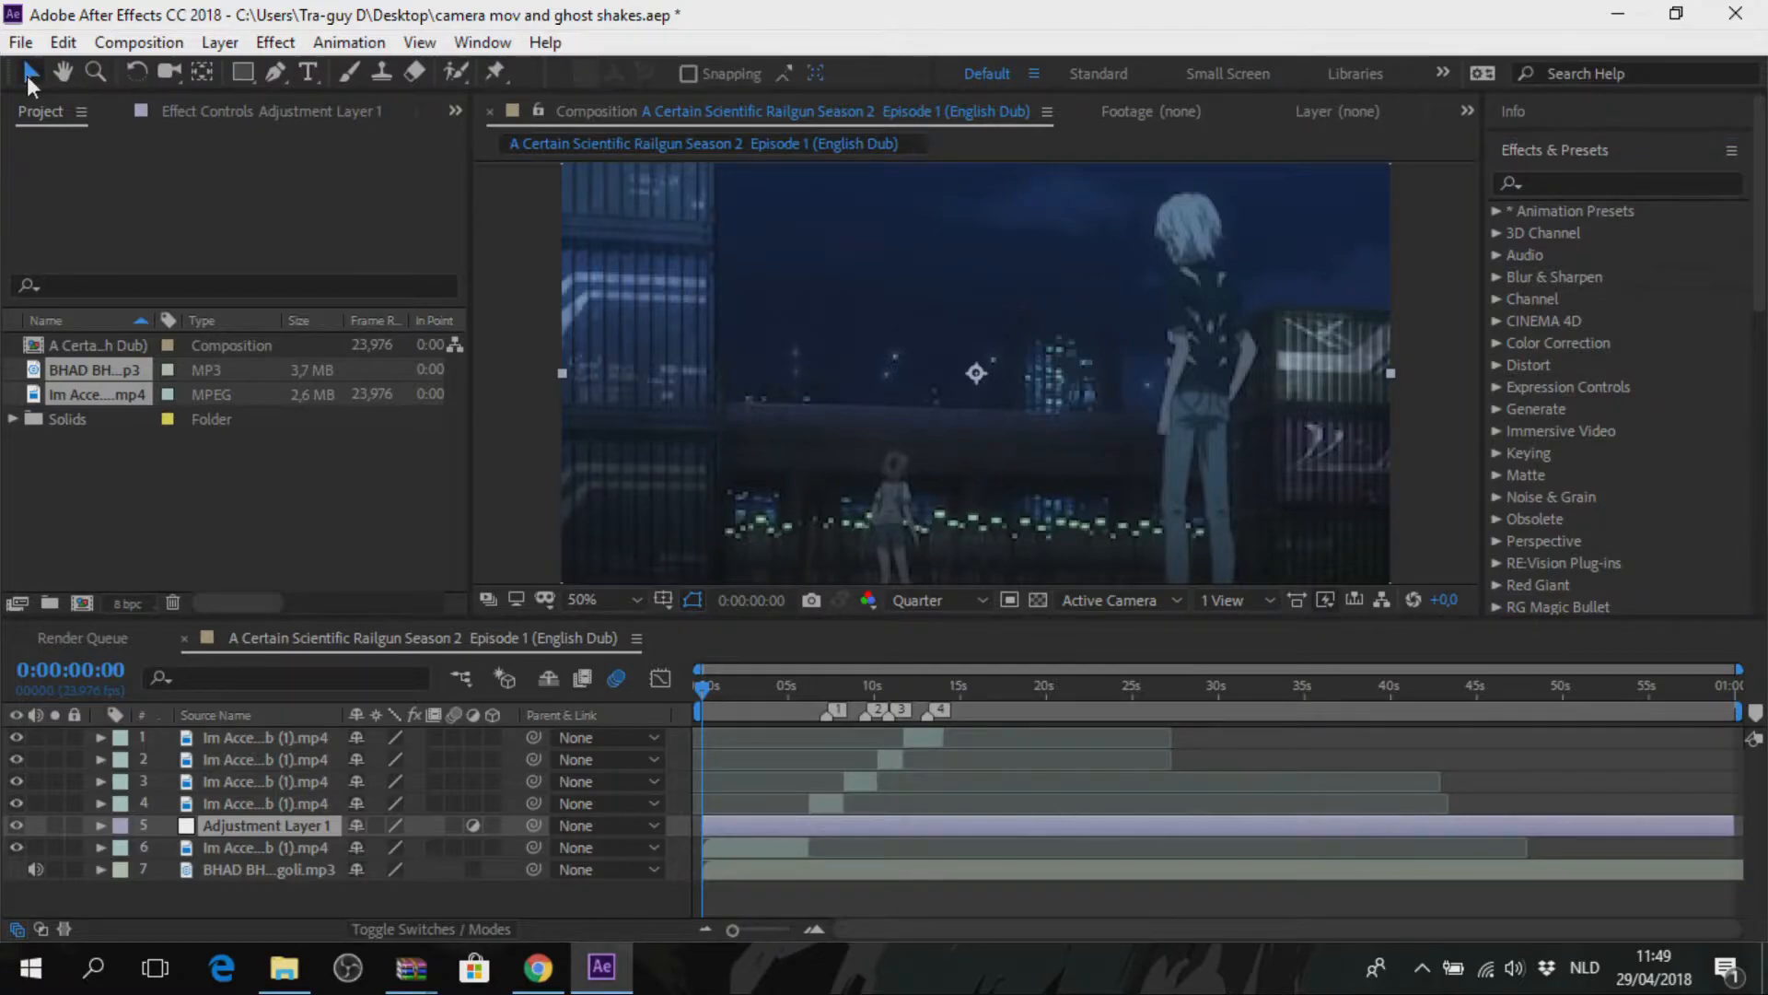
pyautogui.click(1553, 184)
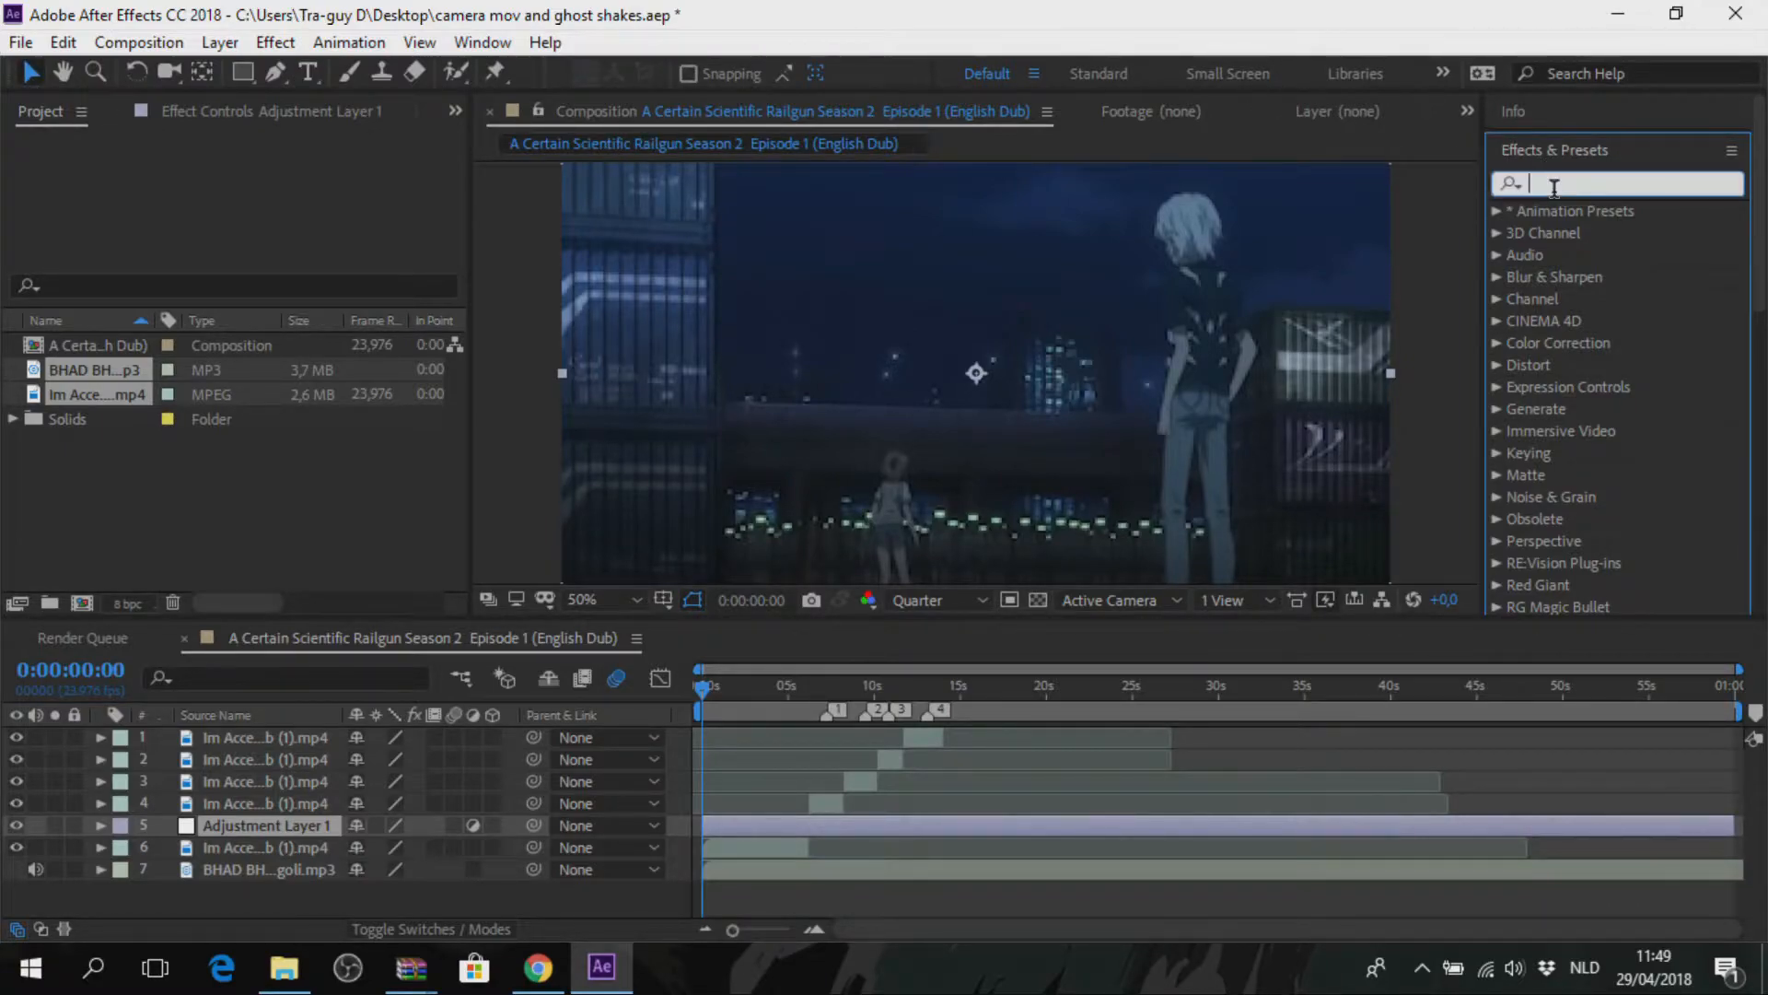
pyautogui.write('motion')
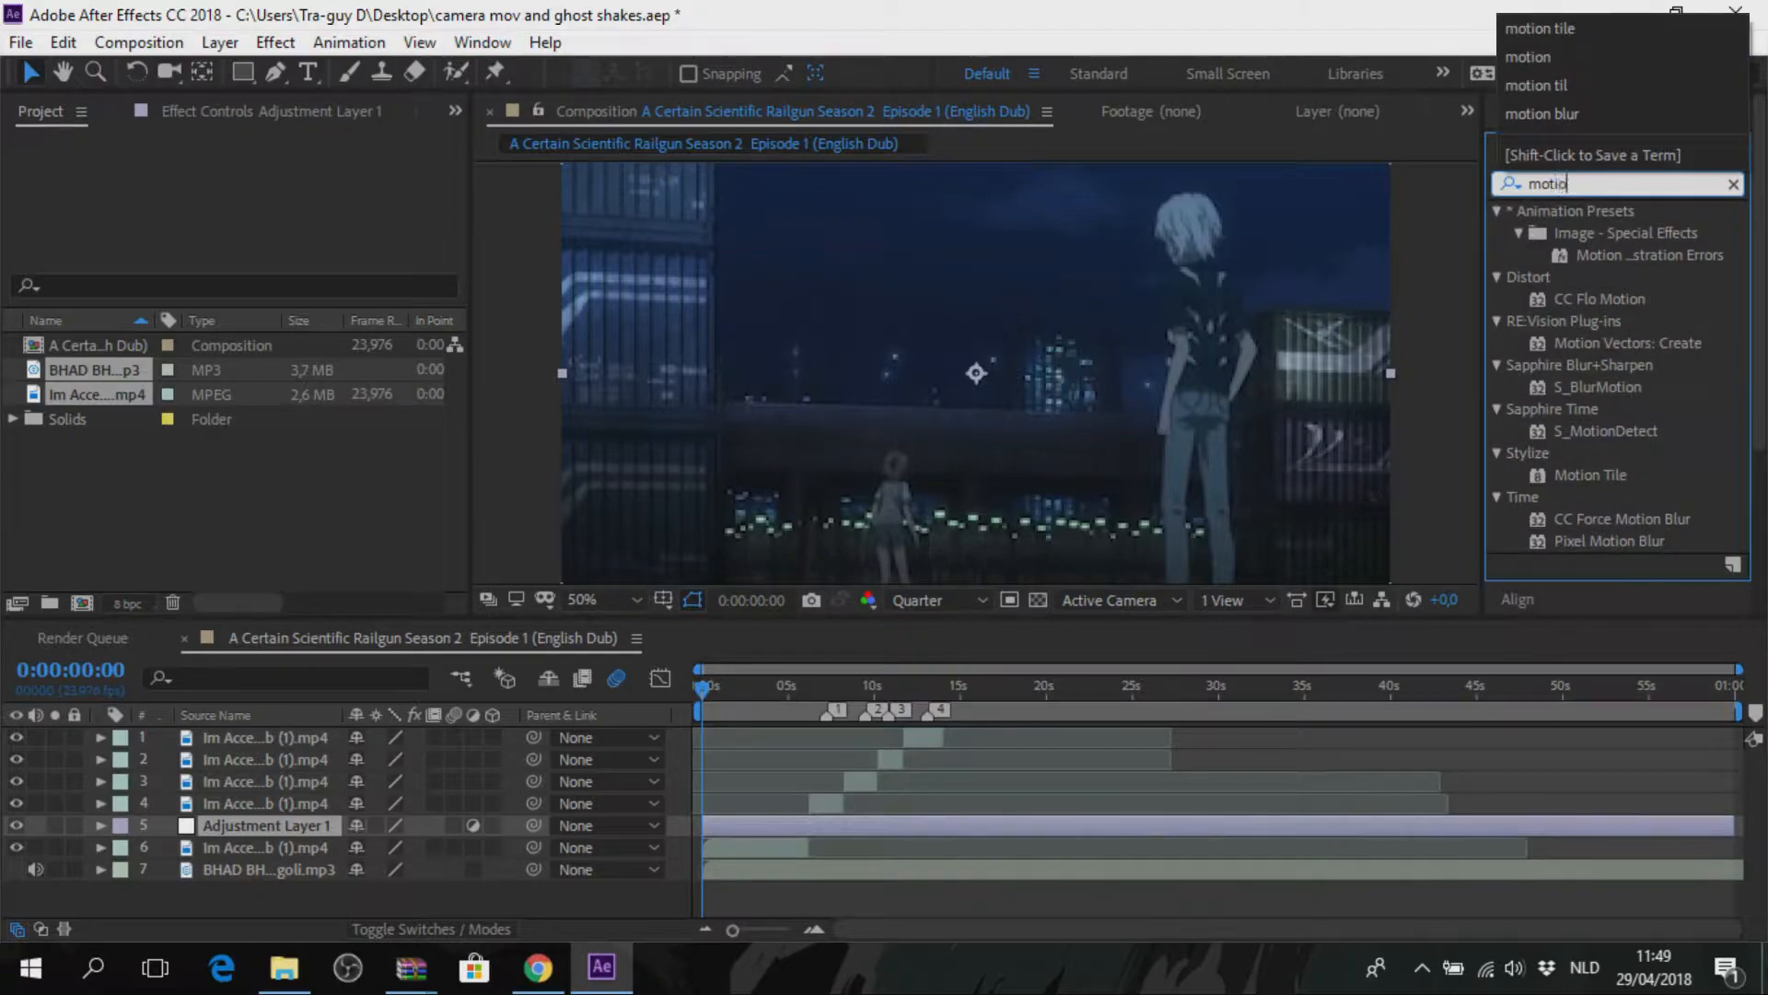
pyautogui.write(' tile')
pyautogui.click(1585, 234)
pyautogui.moveTo(1584, 229); pyautogui.dragTo(939, 822)
pyautogui.doubleClick(1627, 186)
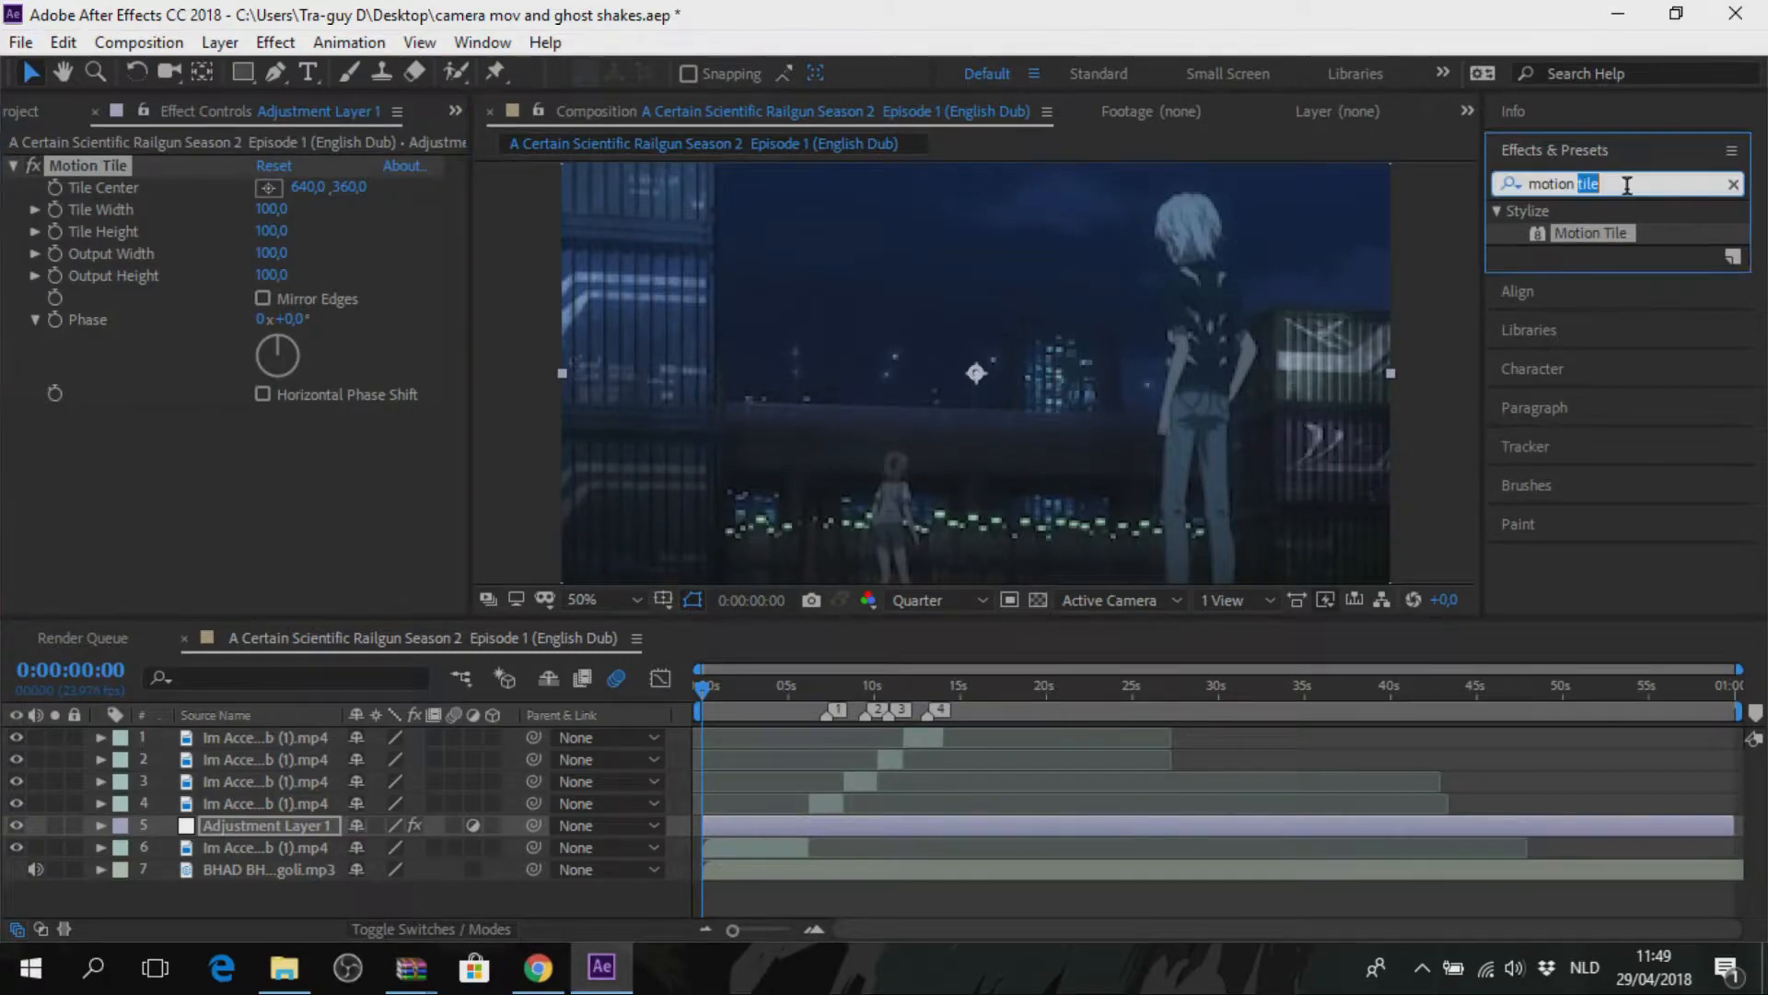
# Enable Mirror Edges for Motion Tile and set both its output width and output height to 500.
pyautogui.click(262, 299)
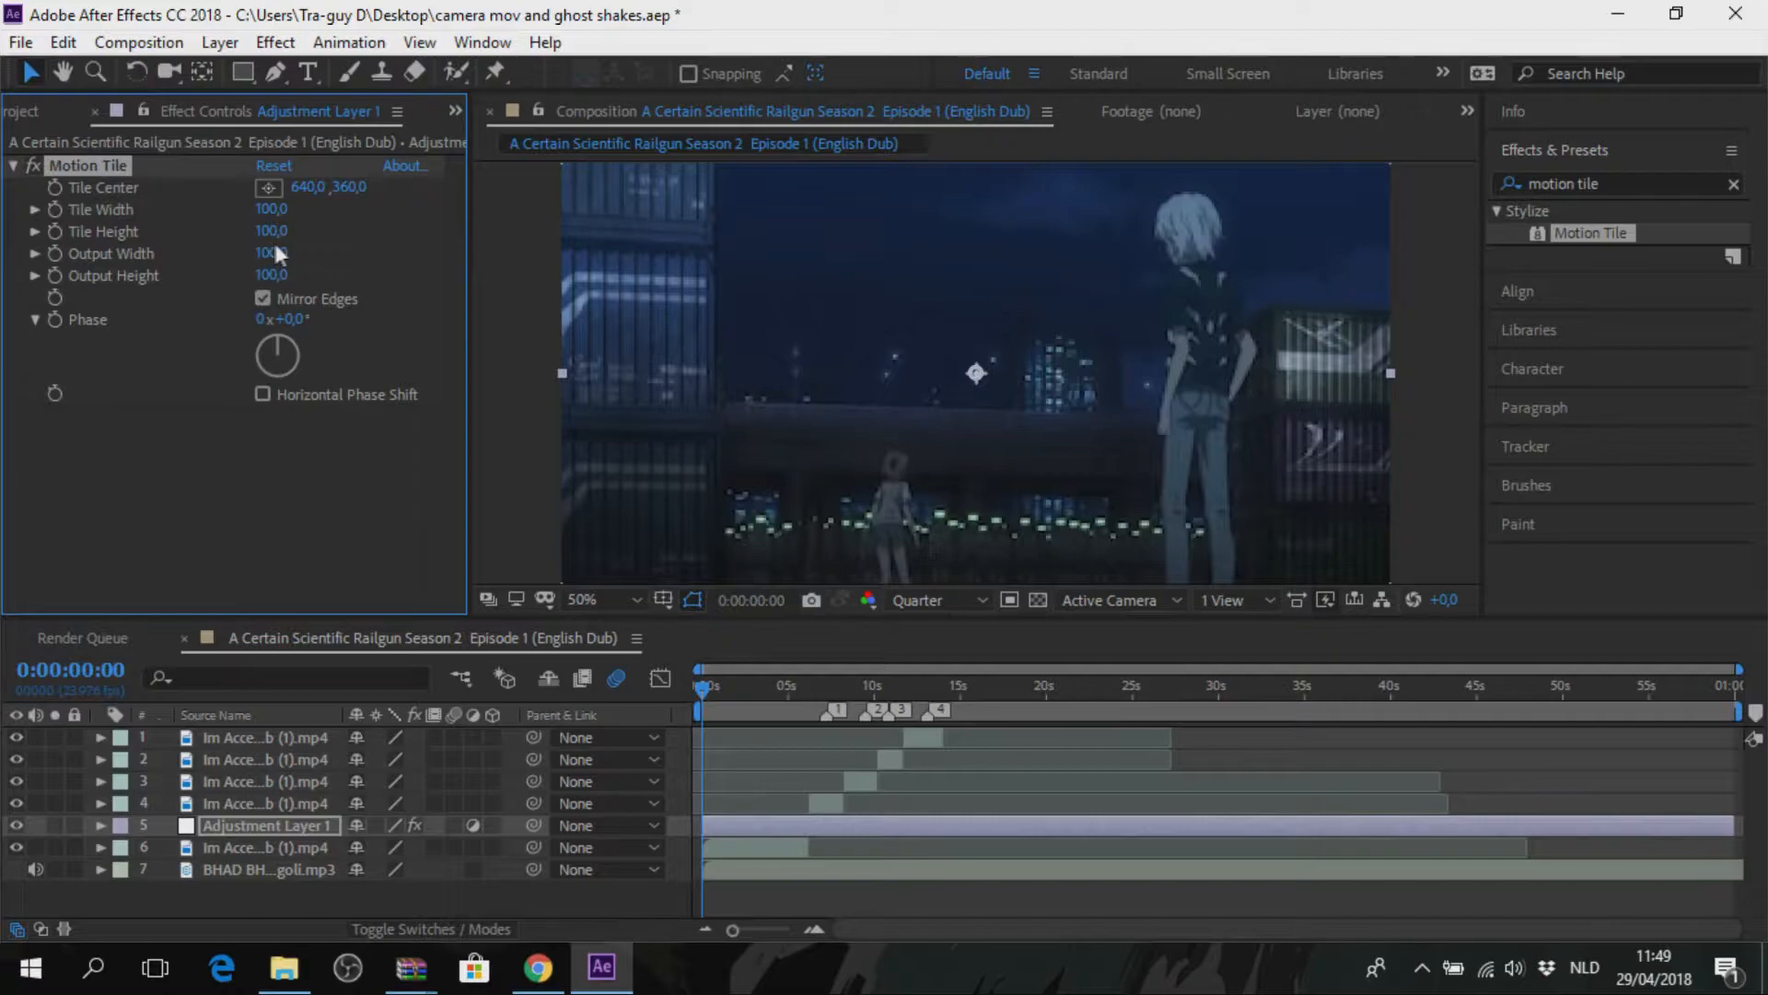
pyautogui.click(269, 254)
pyautogui.write('500')
pyautogui.press('Return')
pyautogui.click(275, 273)
pyautogui.write('500')
pyautogui.press('Return')
# Find the "Wiggle - position" preset and apply it to Adjustment Layer 1.
pyautogui.click(1637, 181)
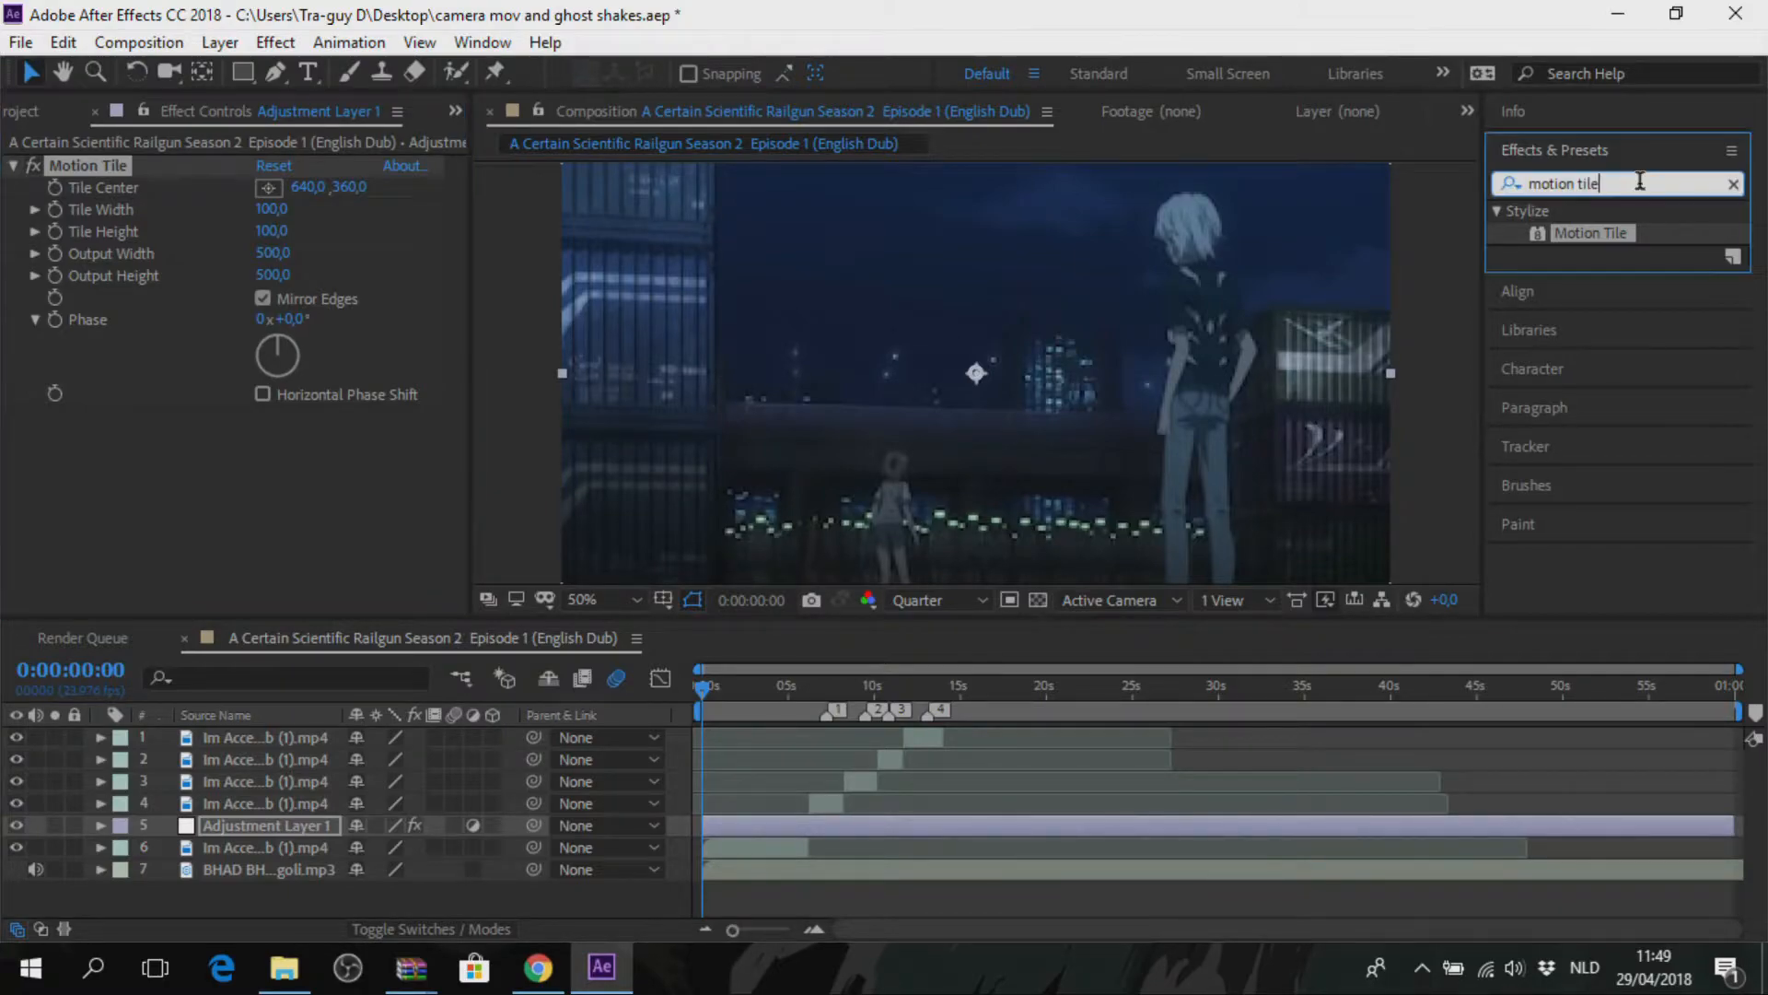
pyautogui.write('w')
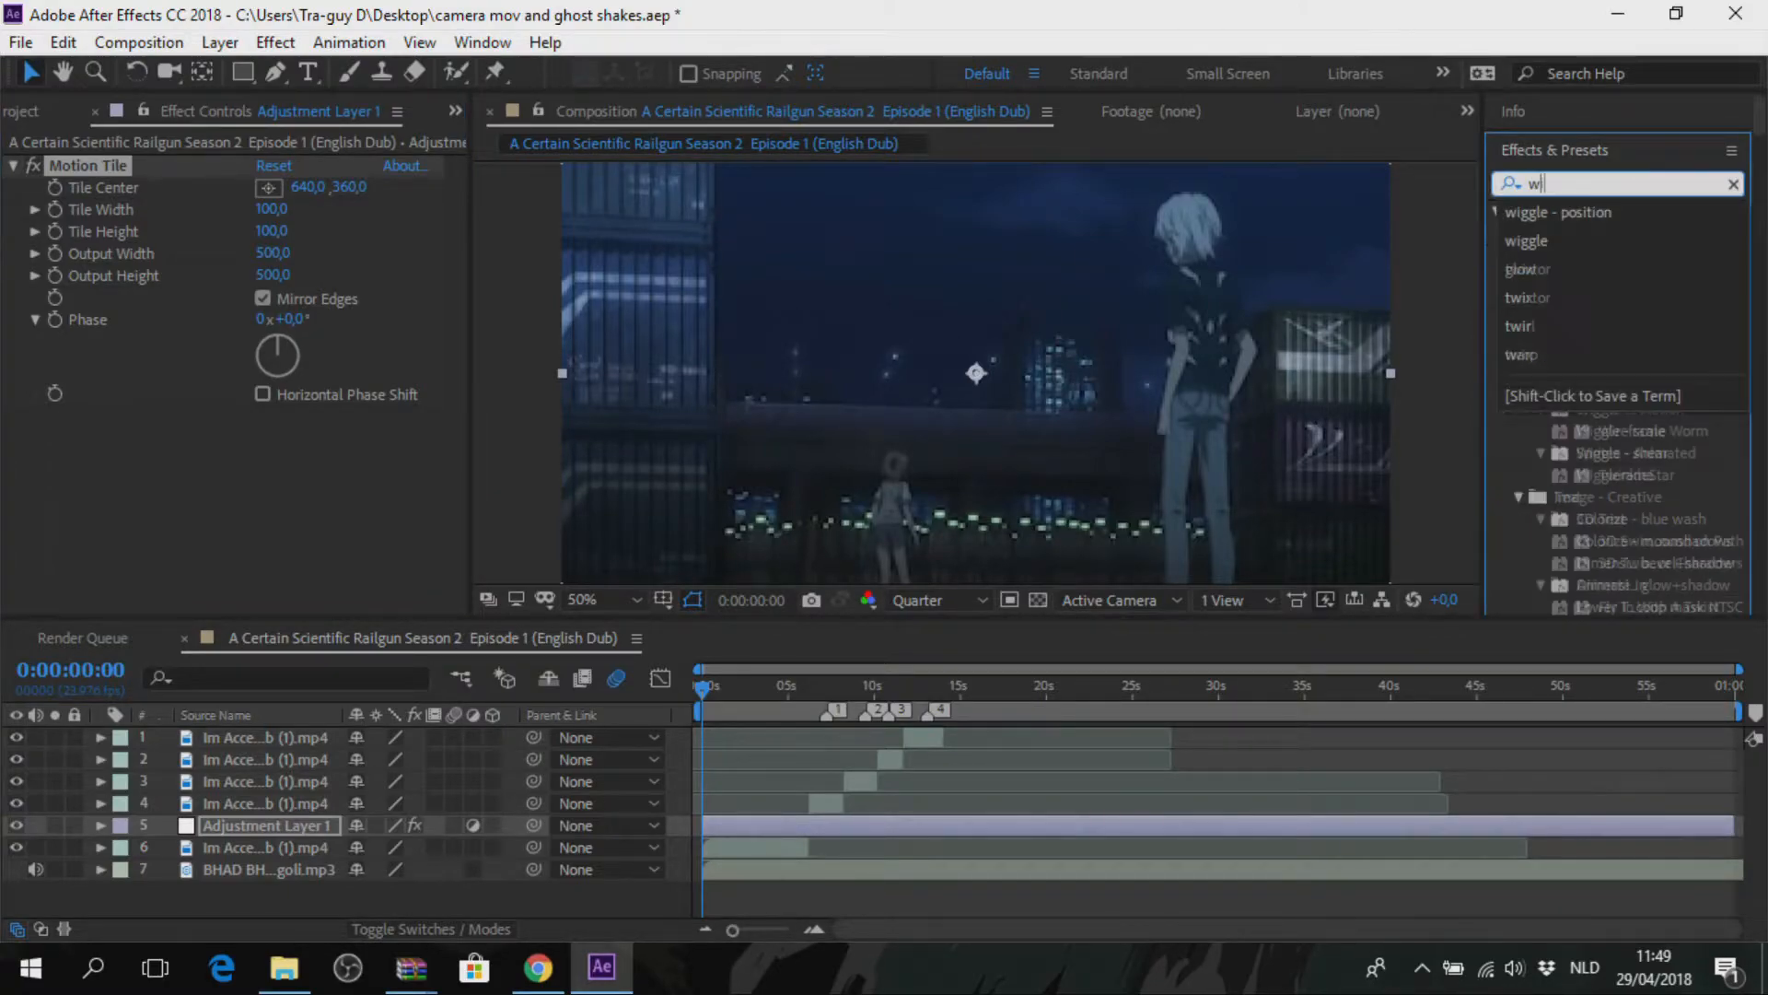
pyautogui.write('ig')
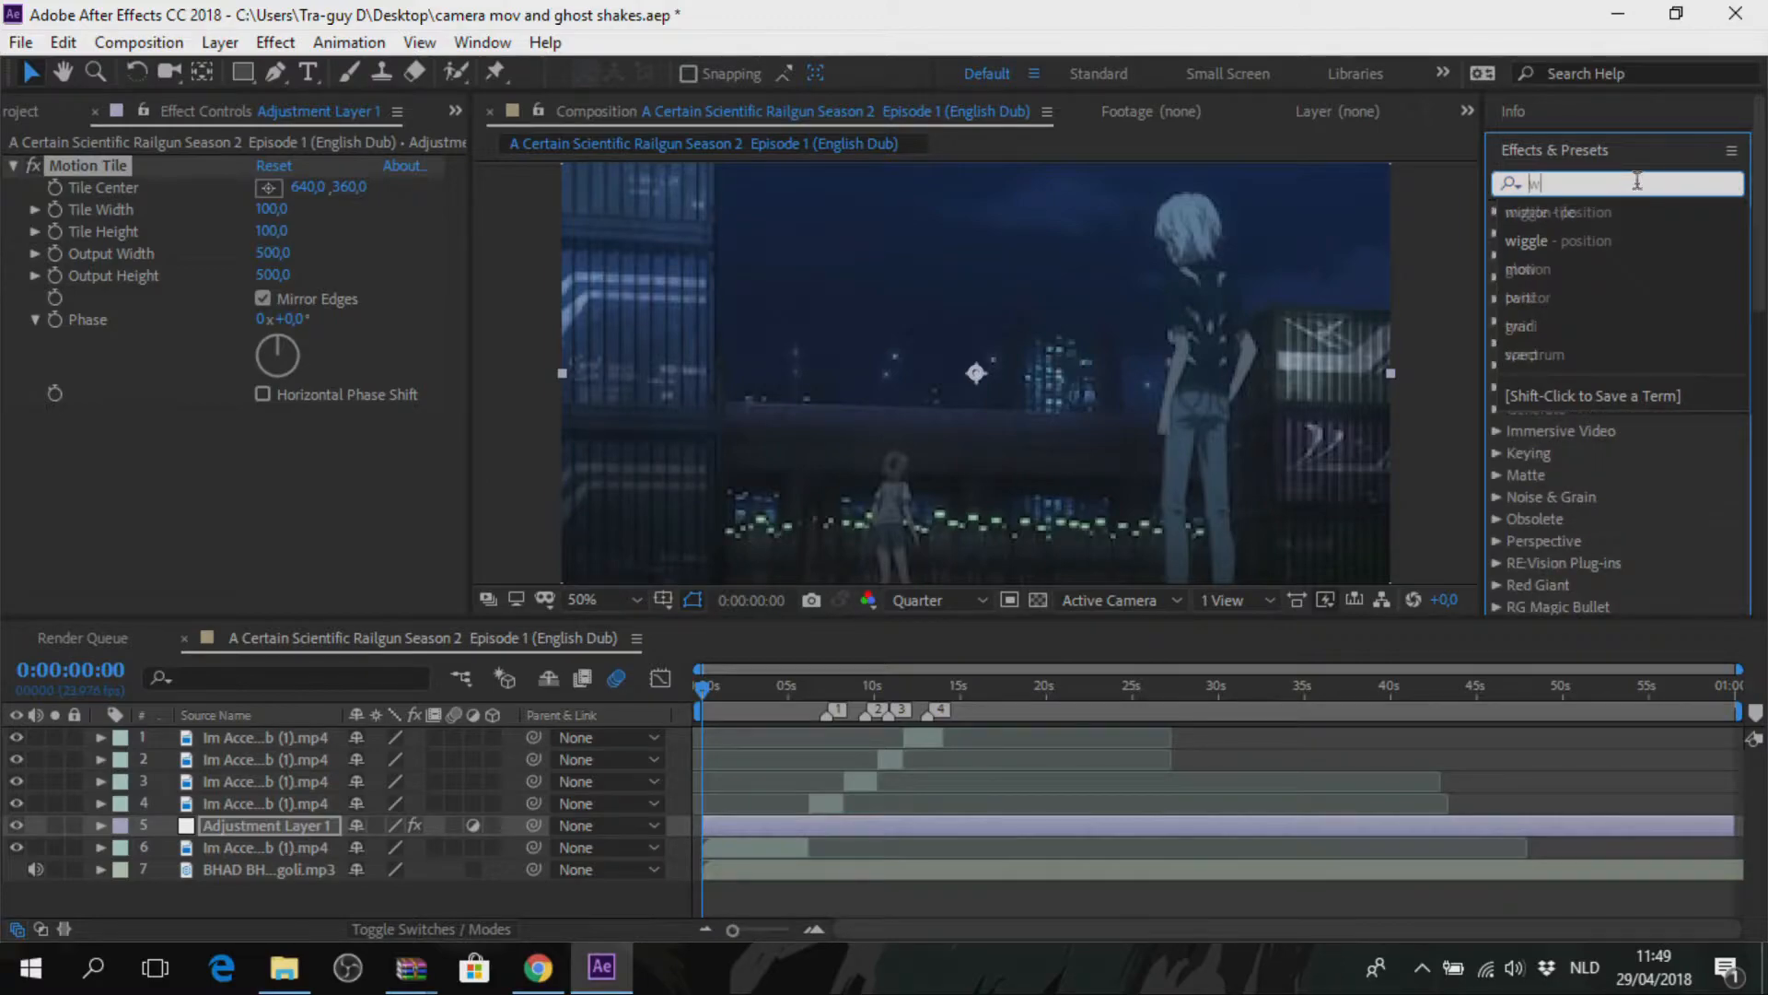
pyautogui.write('gl')
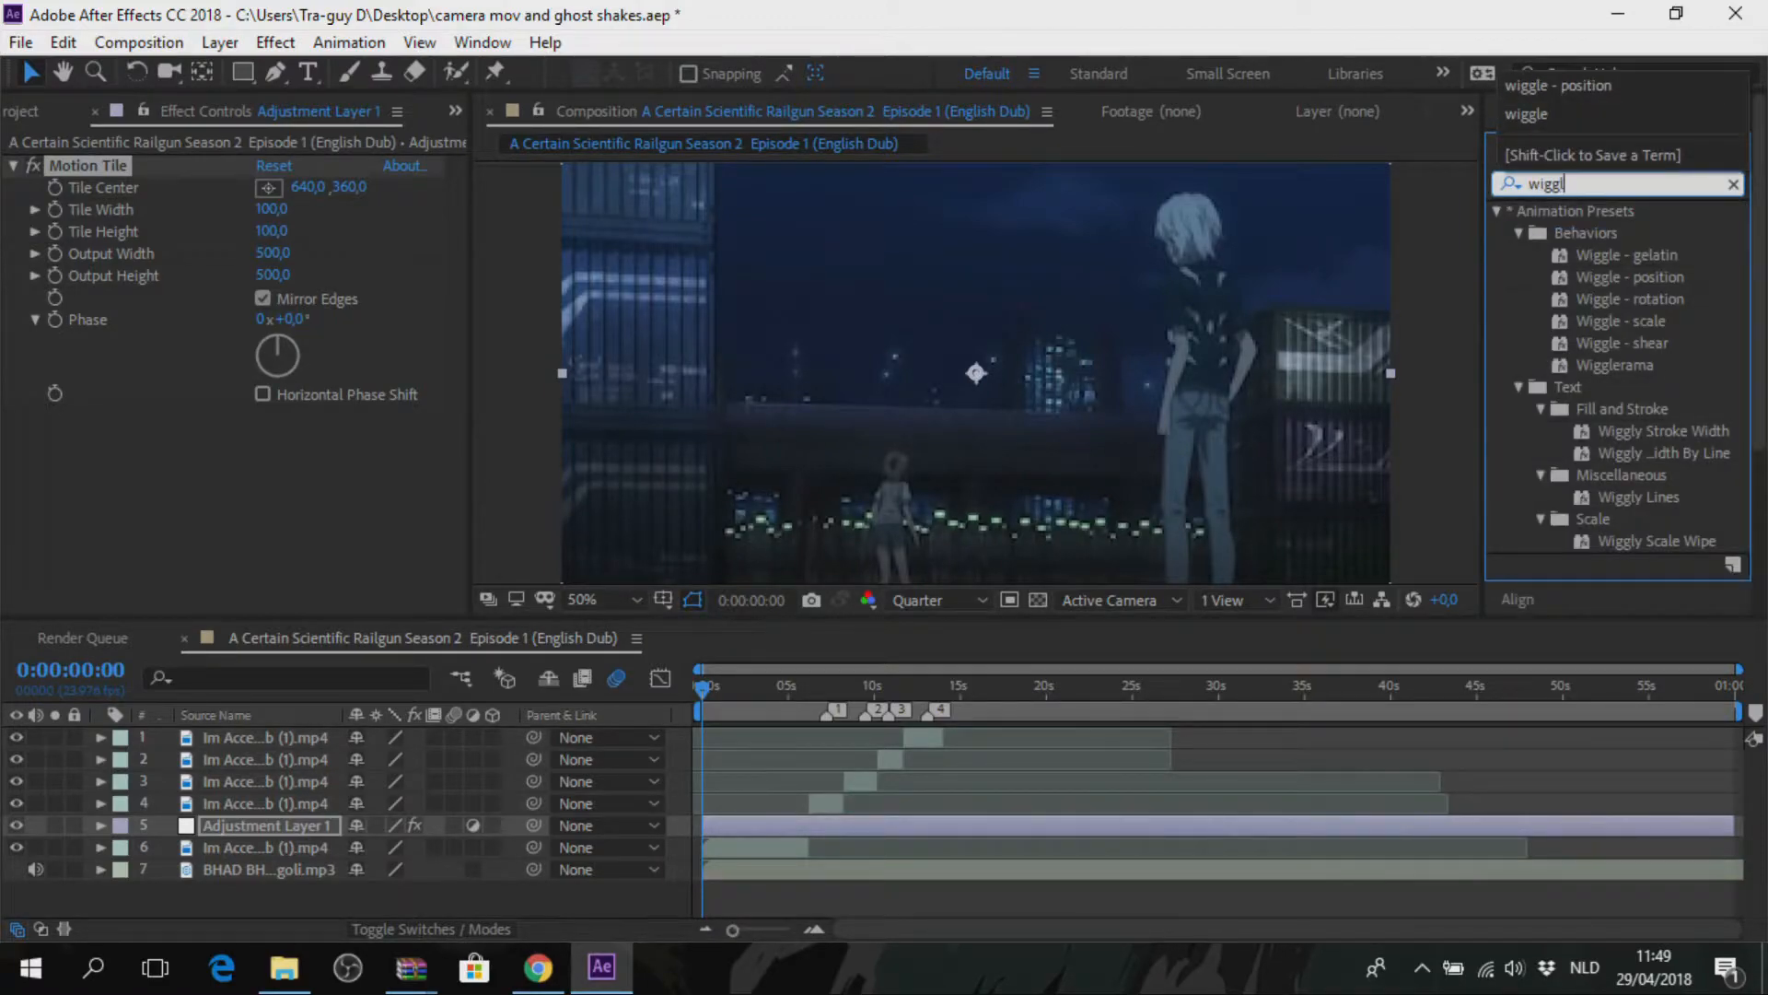
pyautogui.write('e - p')
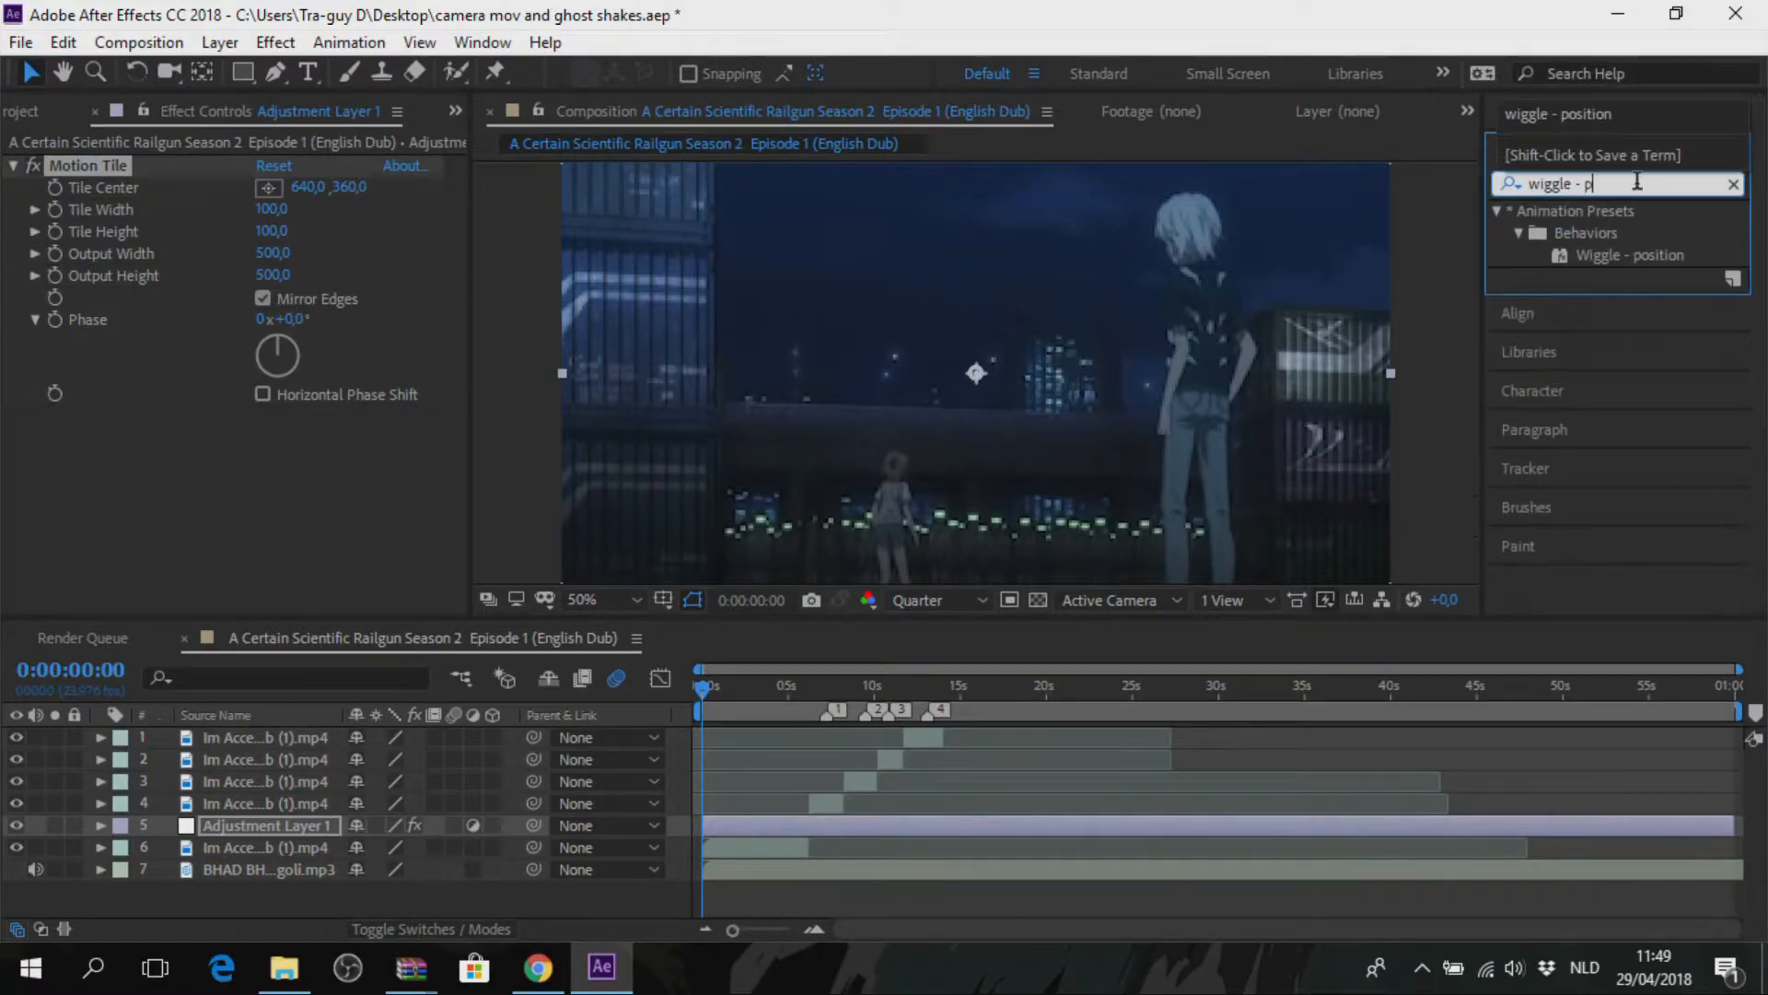
pyautogui.write('osition')
pyautogui.moveTo(1631, 250); pyautogui.dragTo(926, 824)
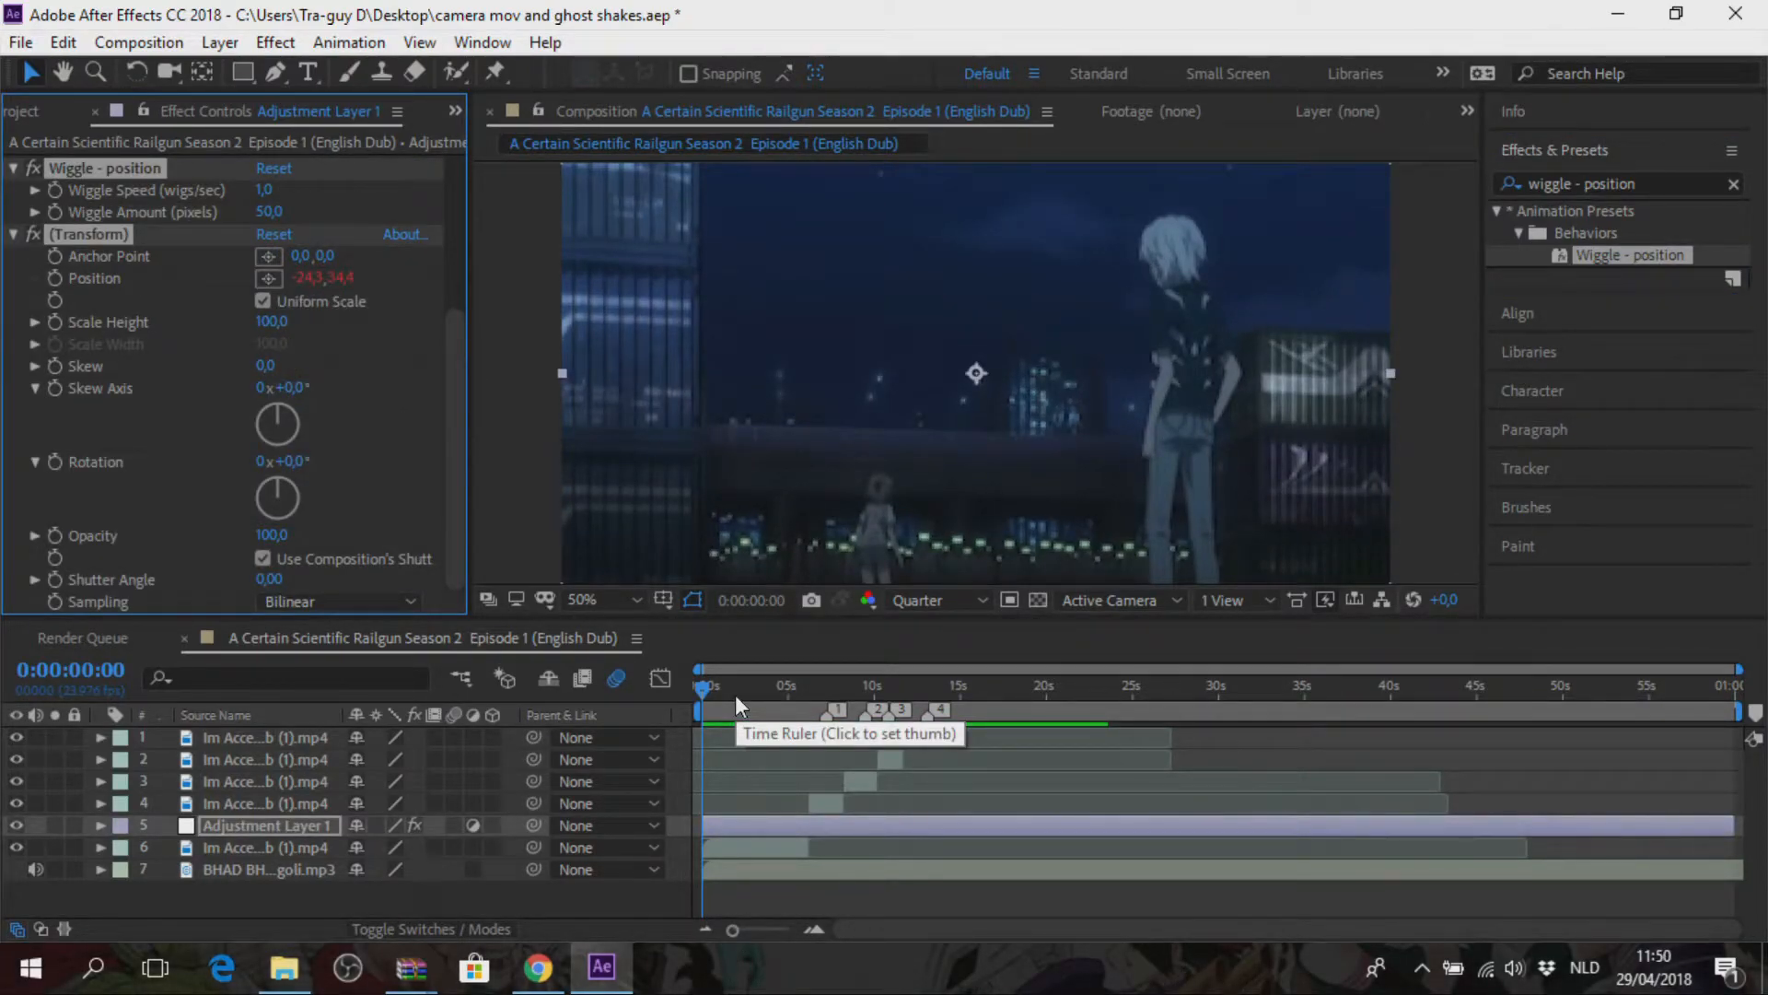
# Preview the wiggle motion with the viewer magnification at Fit up to 100%, and return the playhead to the start.
pyautogui.press('space')
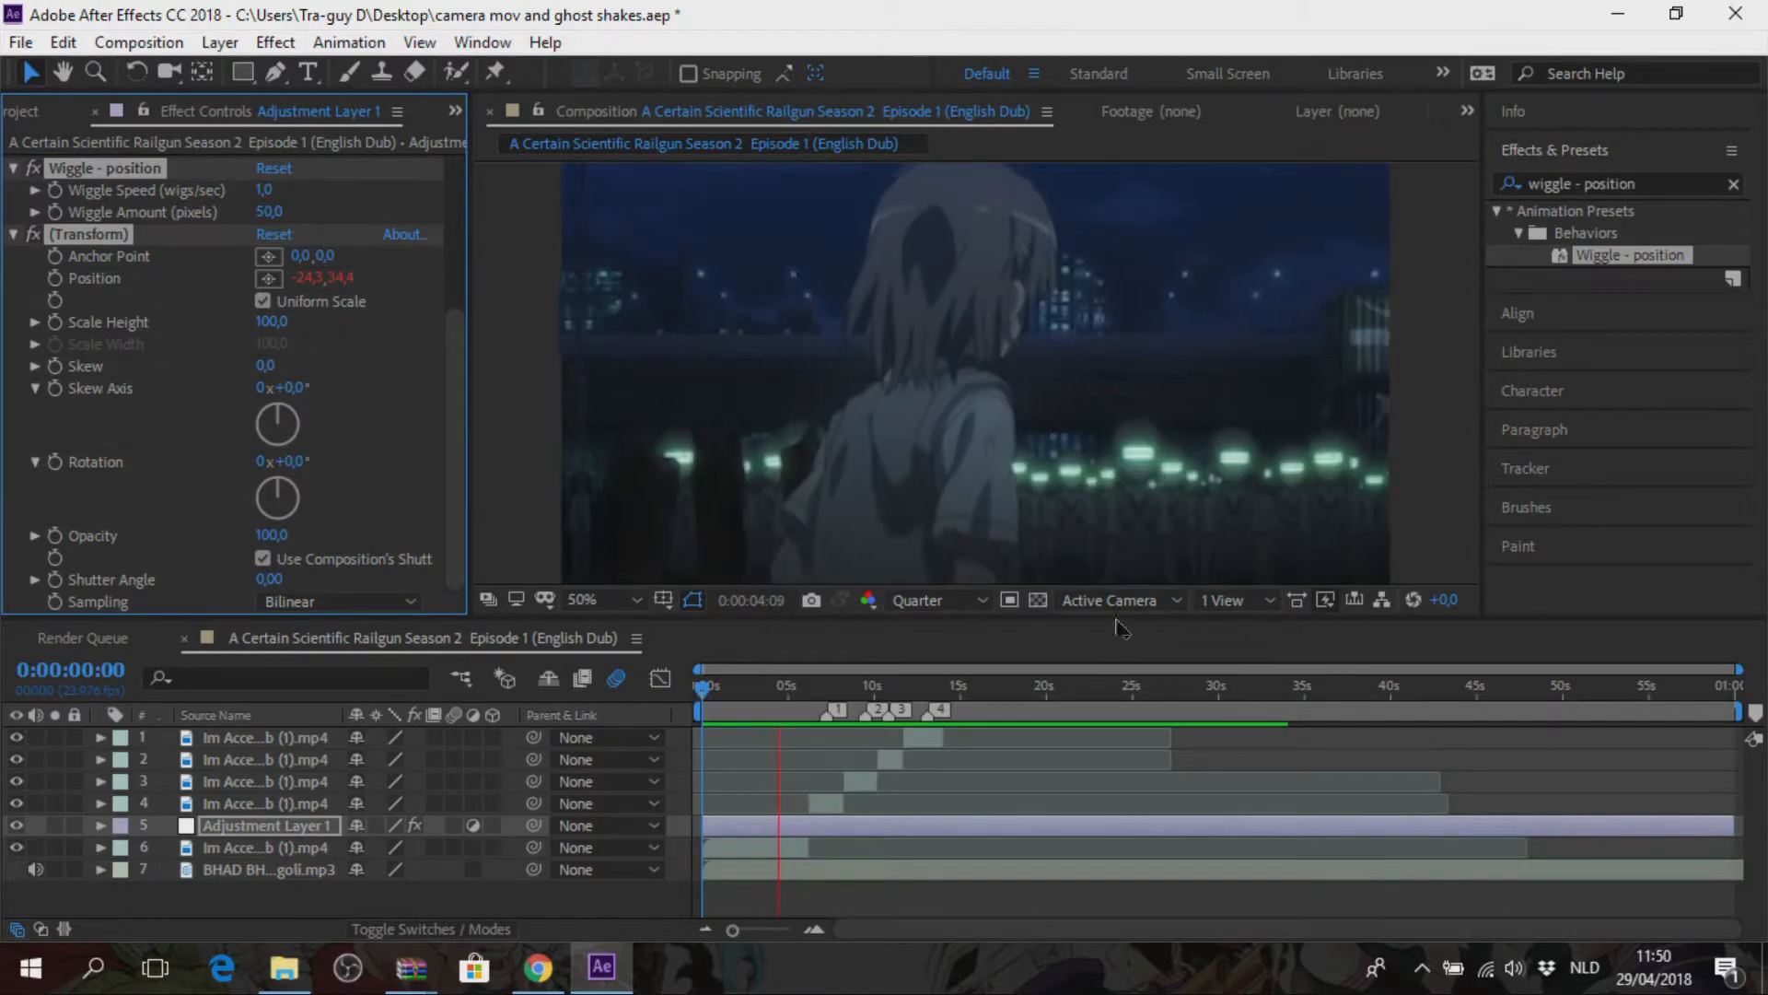
pyautogui.click(637, 603)
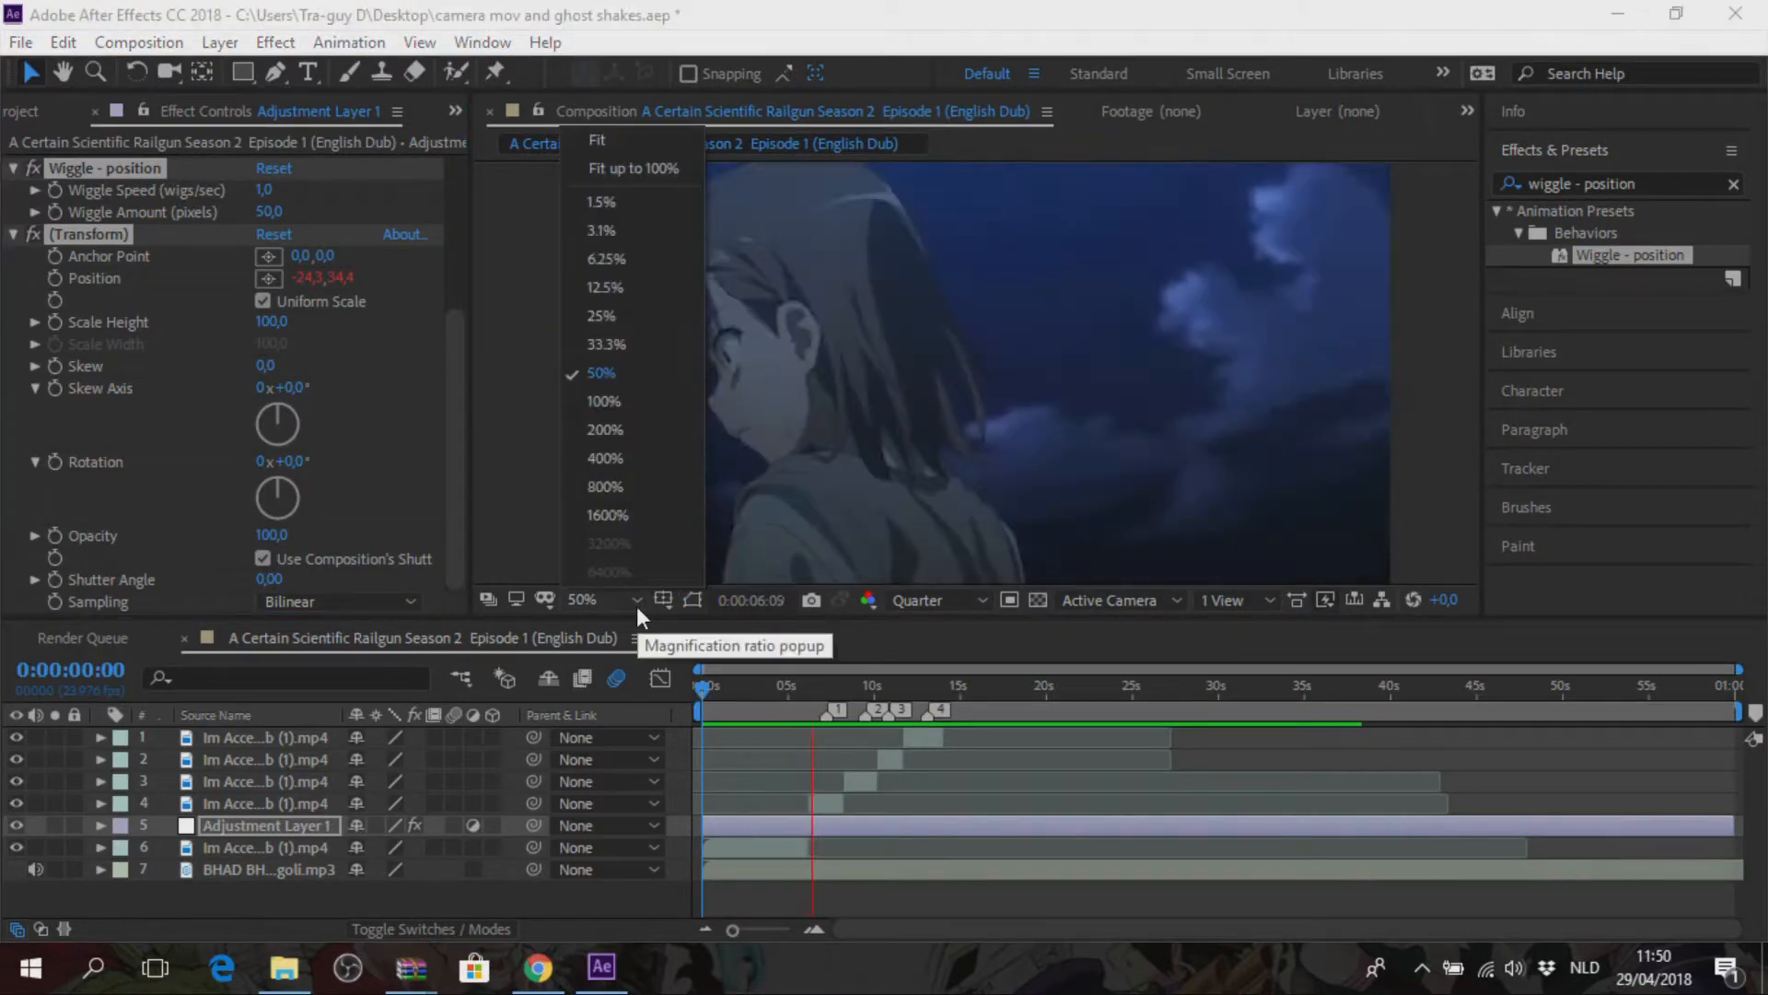
pyautogui.click(639, 180)
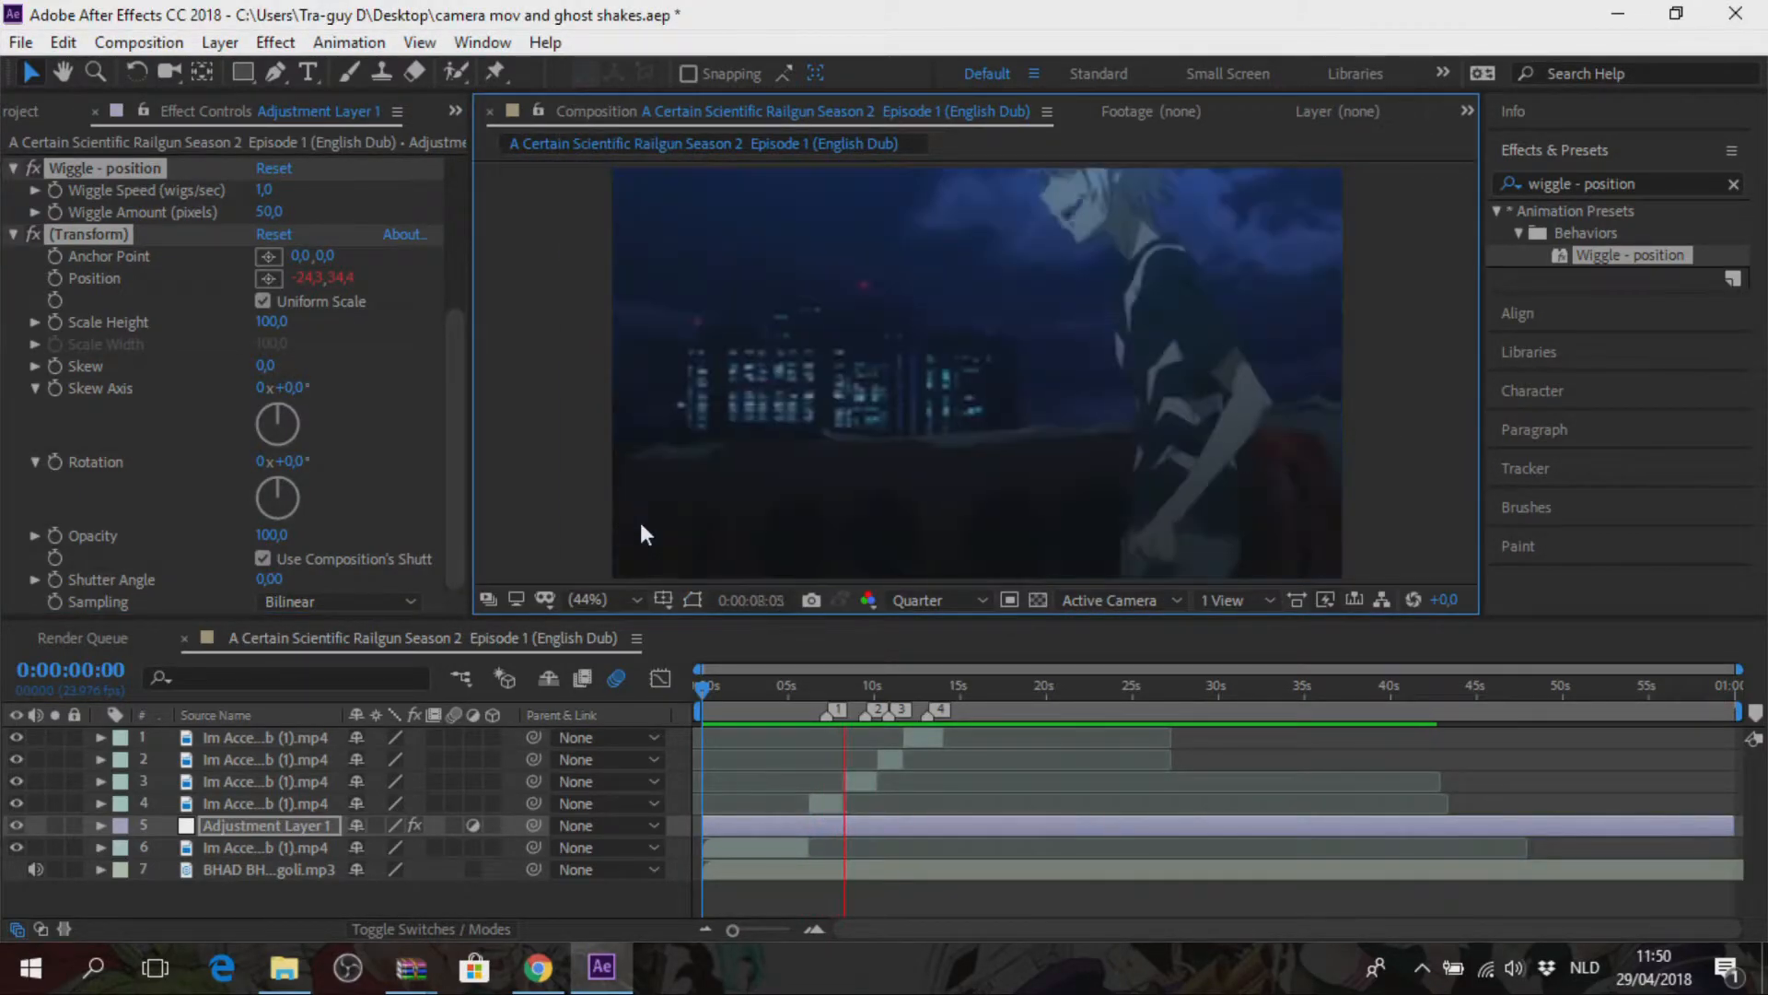
pyautogui.press('space')
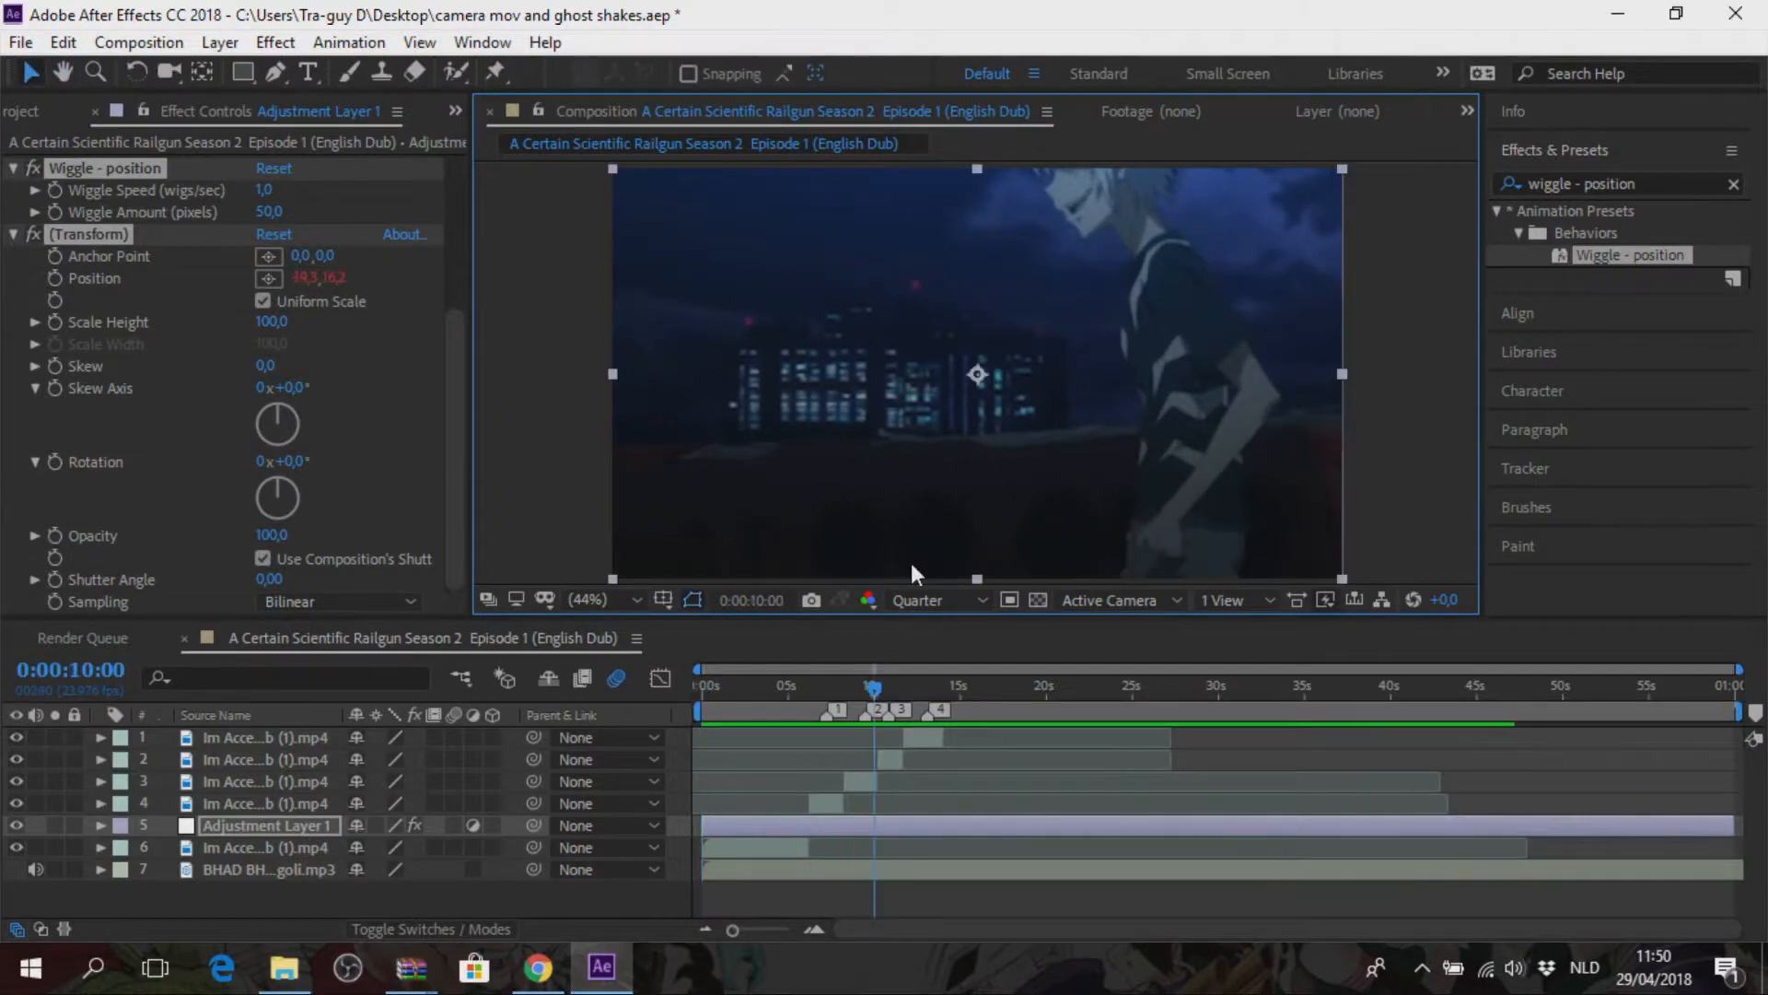
pyautogui.moveTo(876, 681); pyautogui.dragTo(689, 704)
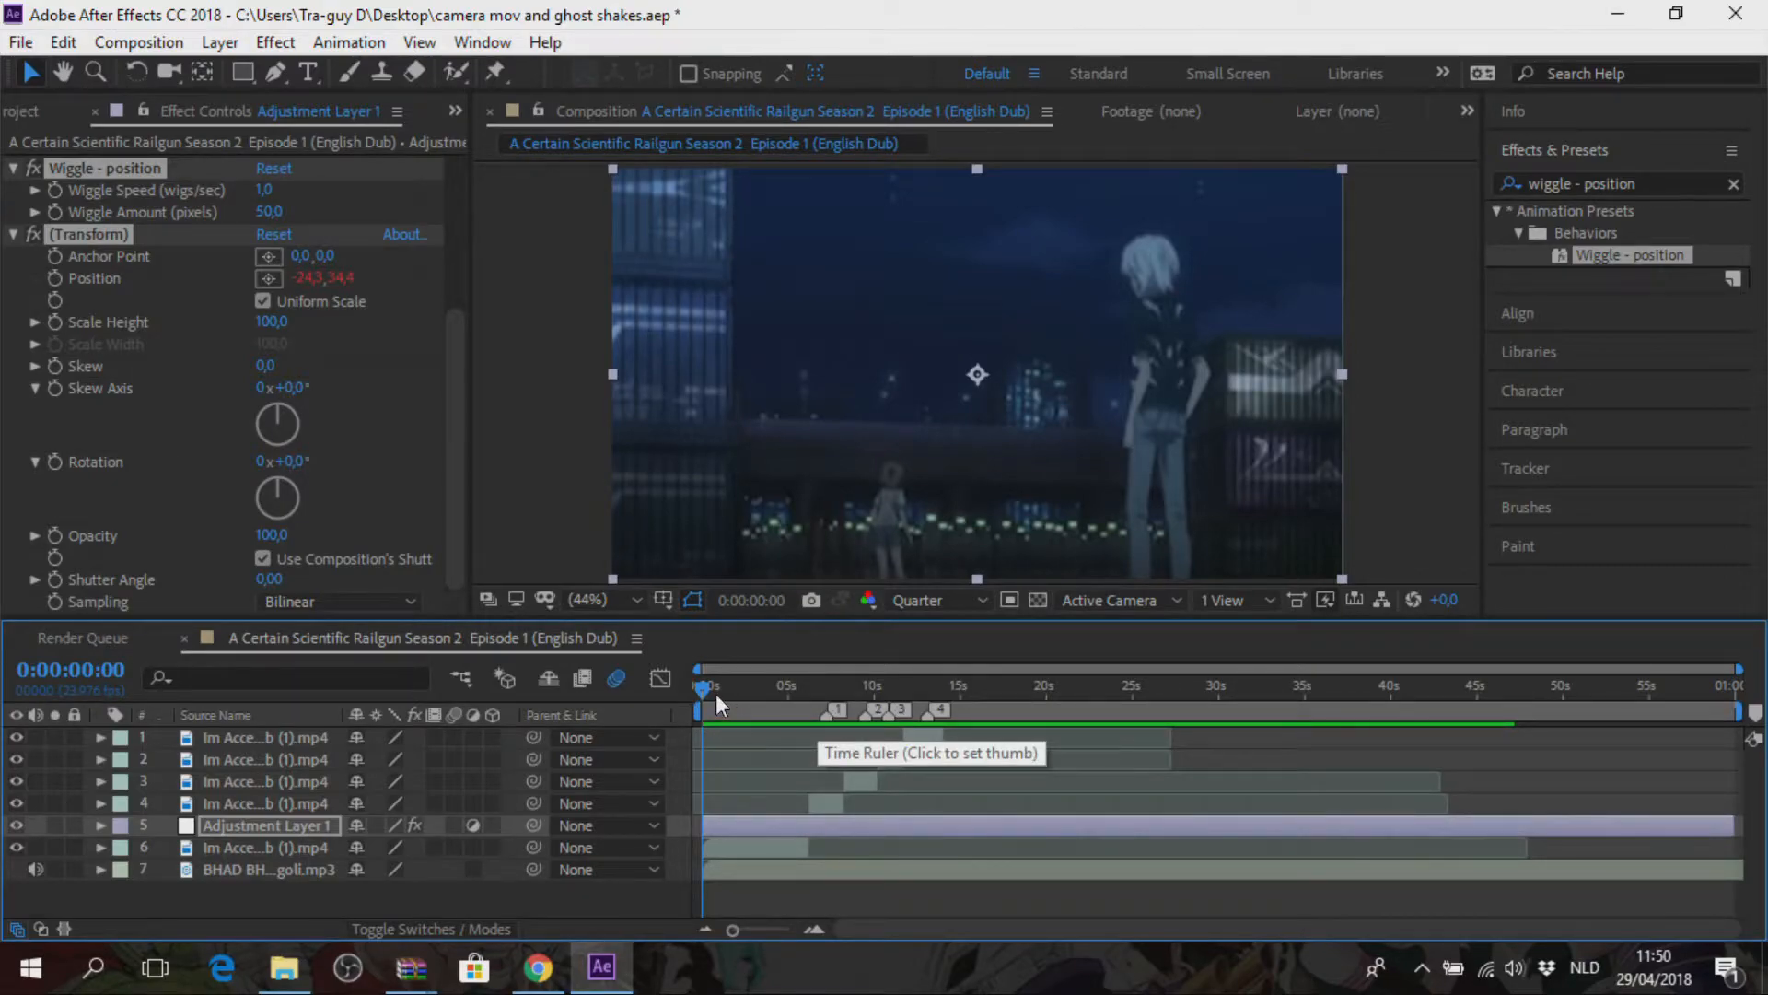
# Duplicate the clip under marker 1 at 0:00:07:05 and trim both ends of the copy to a short section around the marker.
pyautogui.moveTo(703, 688); pyautogui.dragTo(821, 689)
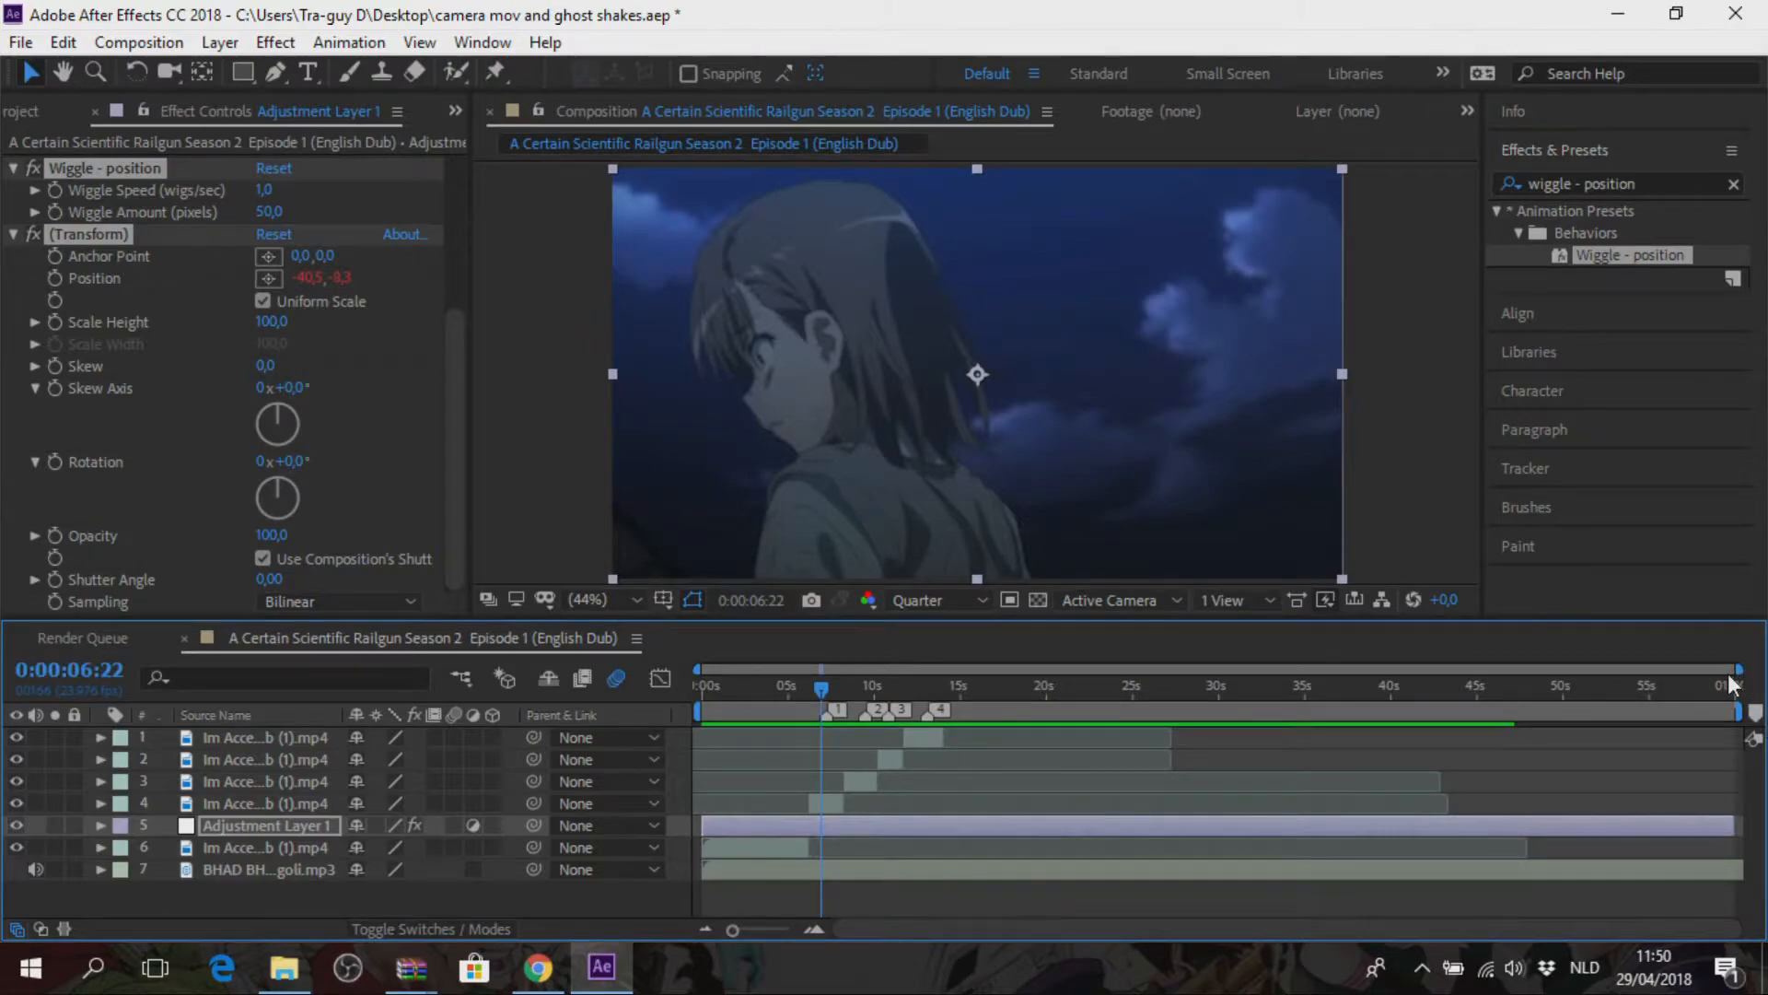
pyautogui.moveTo(1740, 669); pyautogui.dragTo(1079, 669)
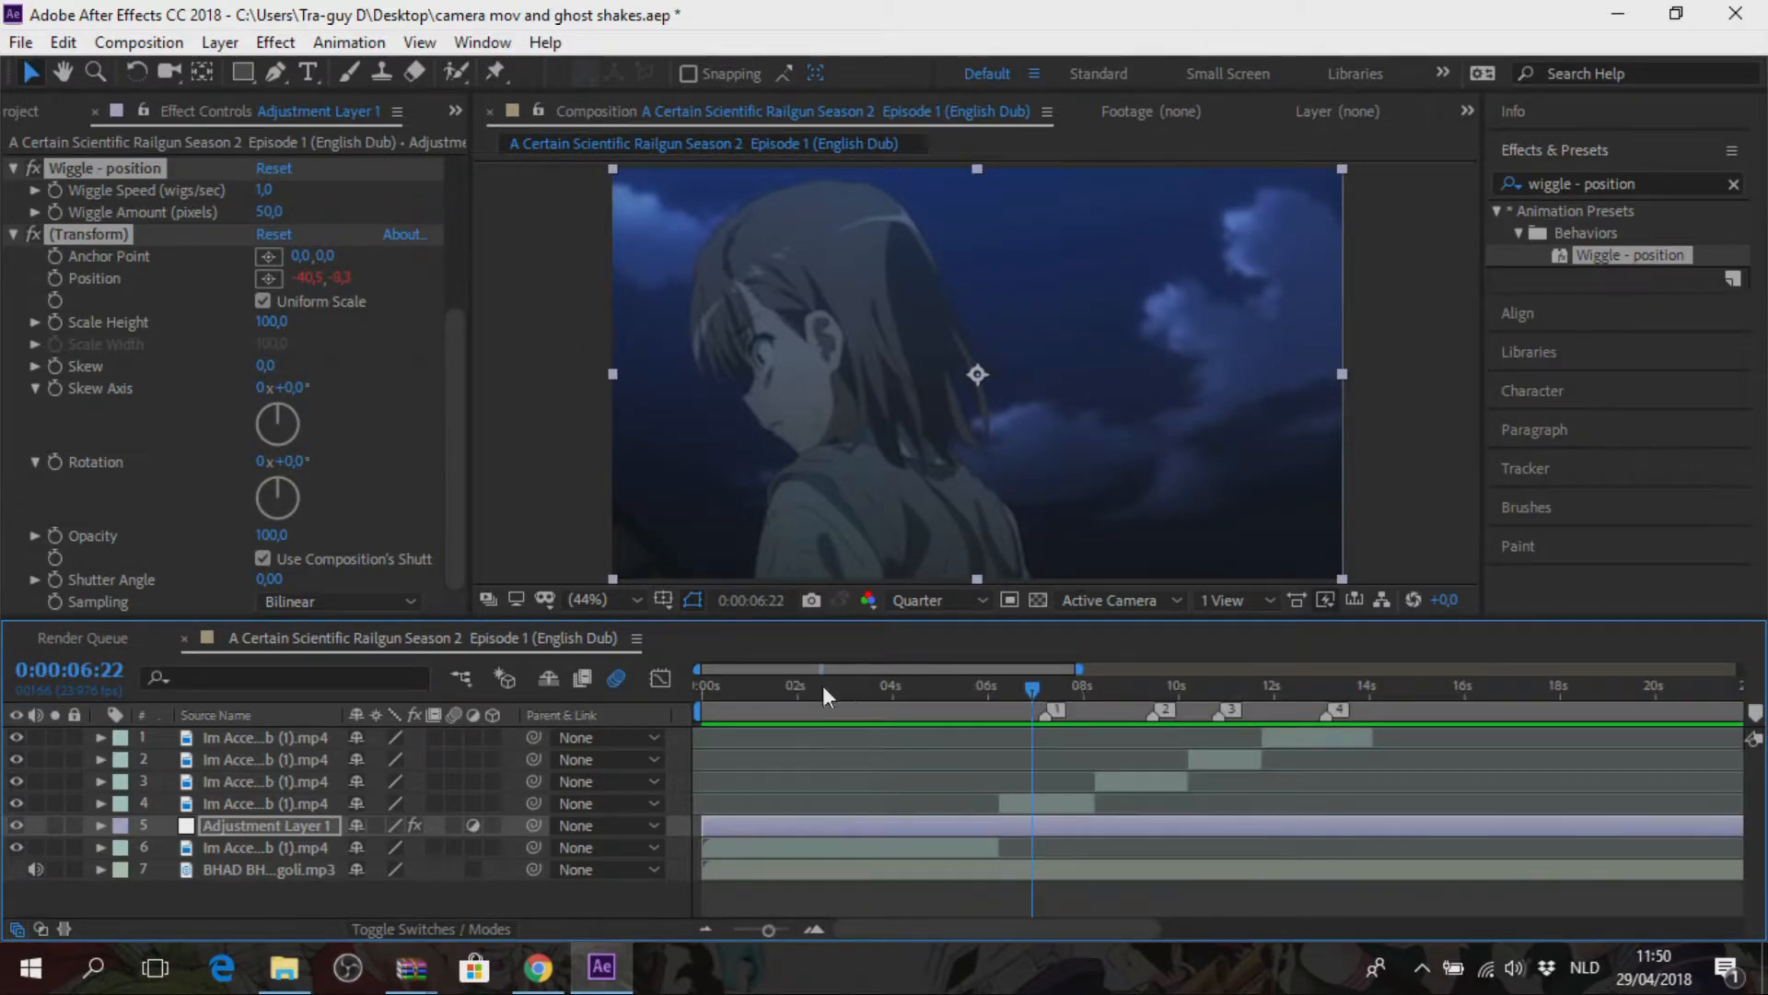
pyautogui.moveTo(700, 669); pyautogui.dragTo(799, 668)
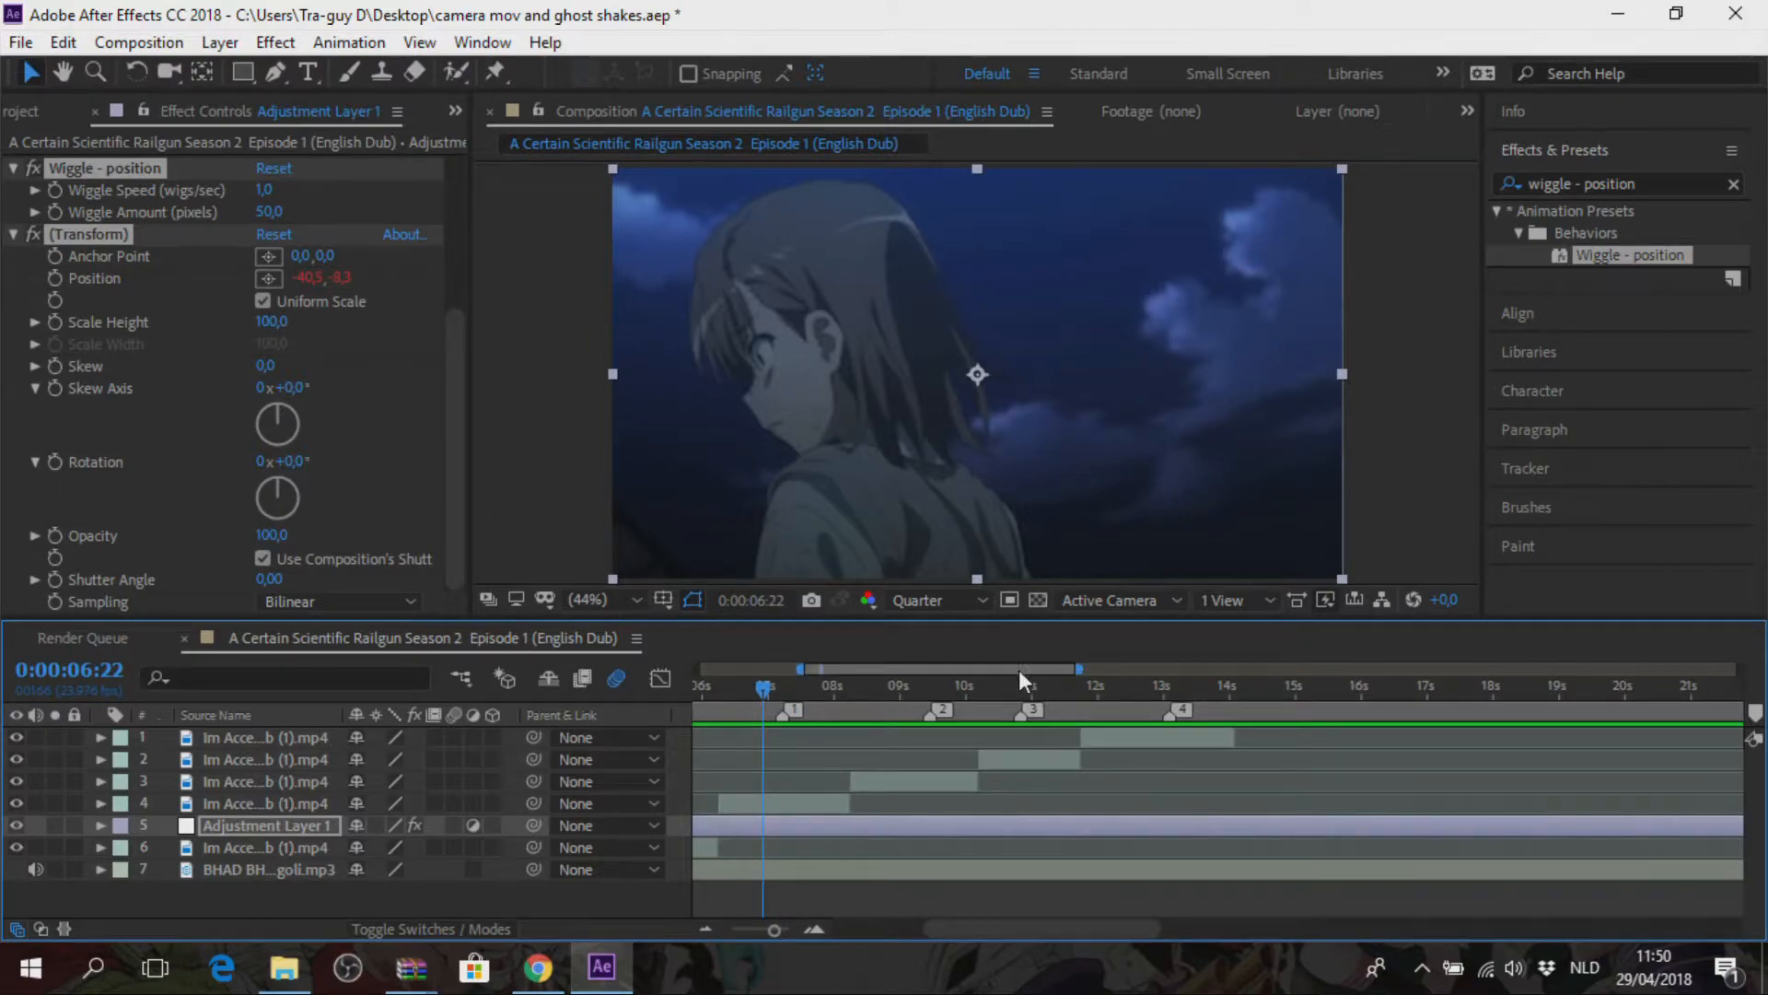
pyautogui.moveTo(1077, 667); pyautogui.dragTo(917, 691)
pyautogui.click(892, 686)
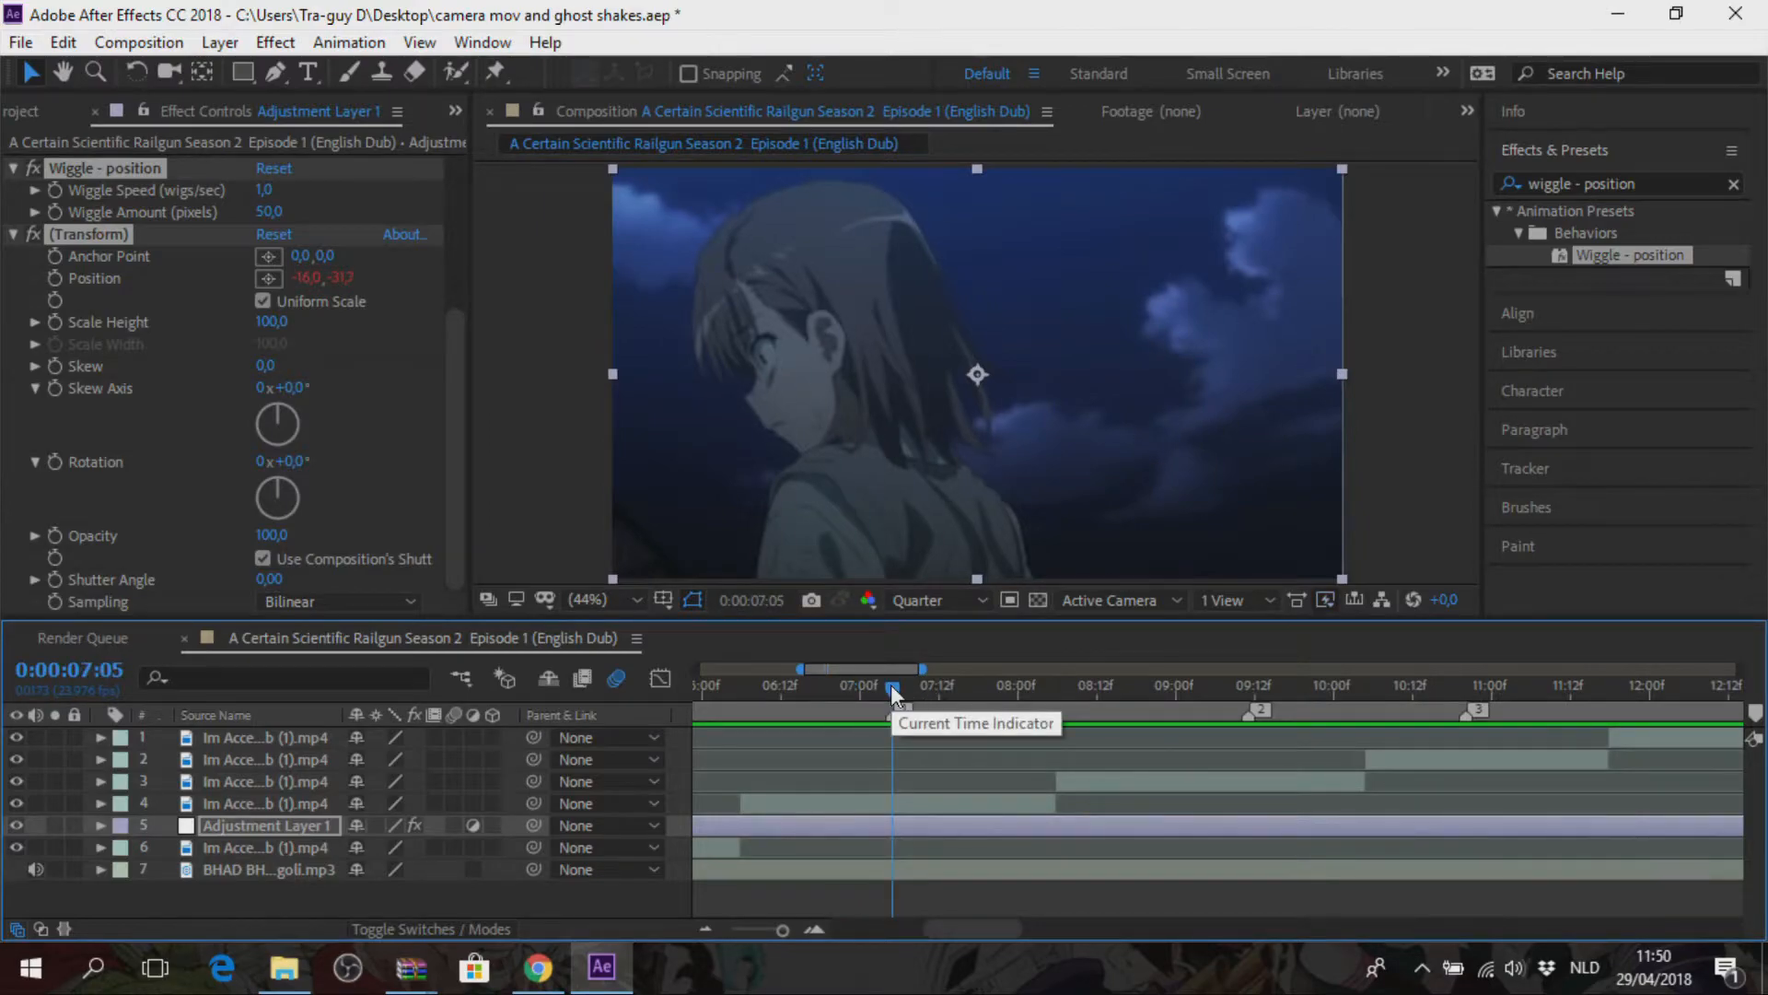
pyautogui.click(892, 805)
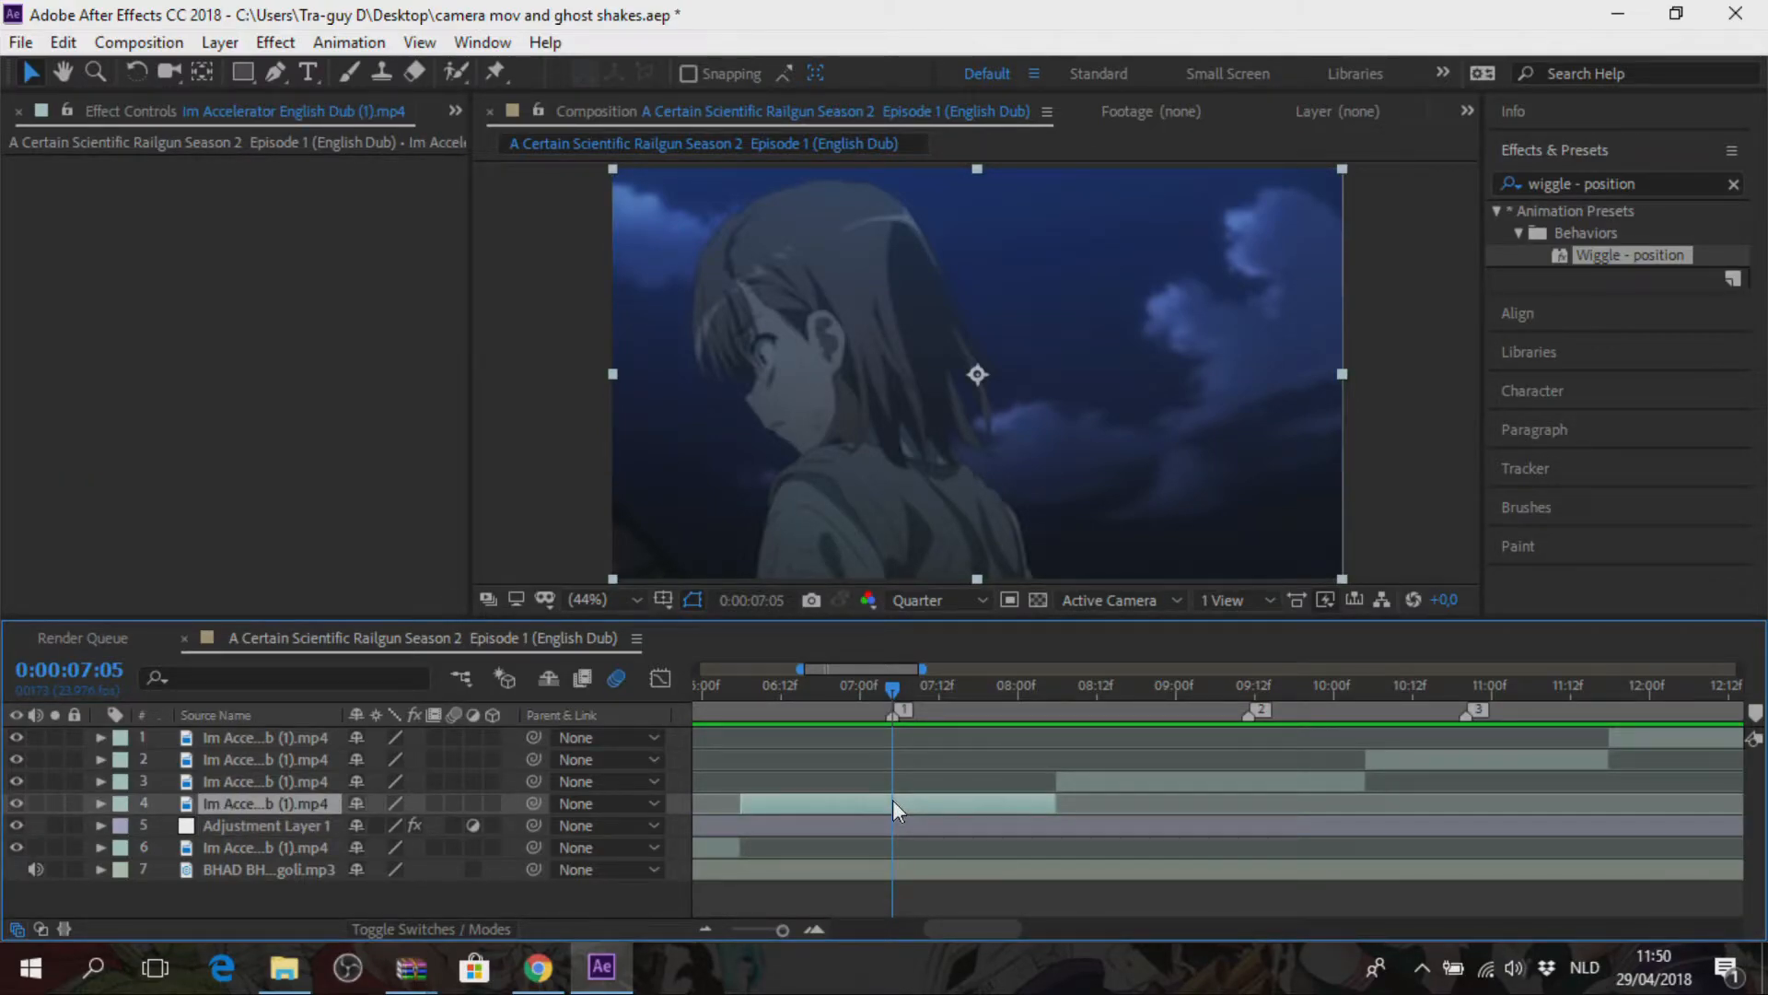
pyautogui.hotkey('ctrl', 'd')
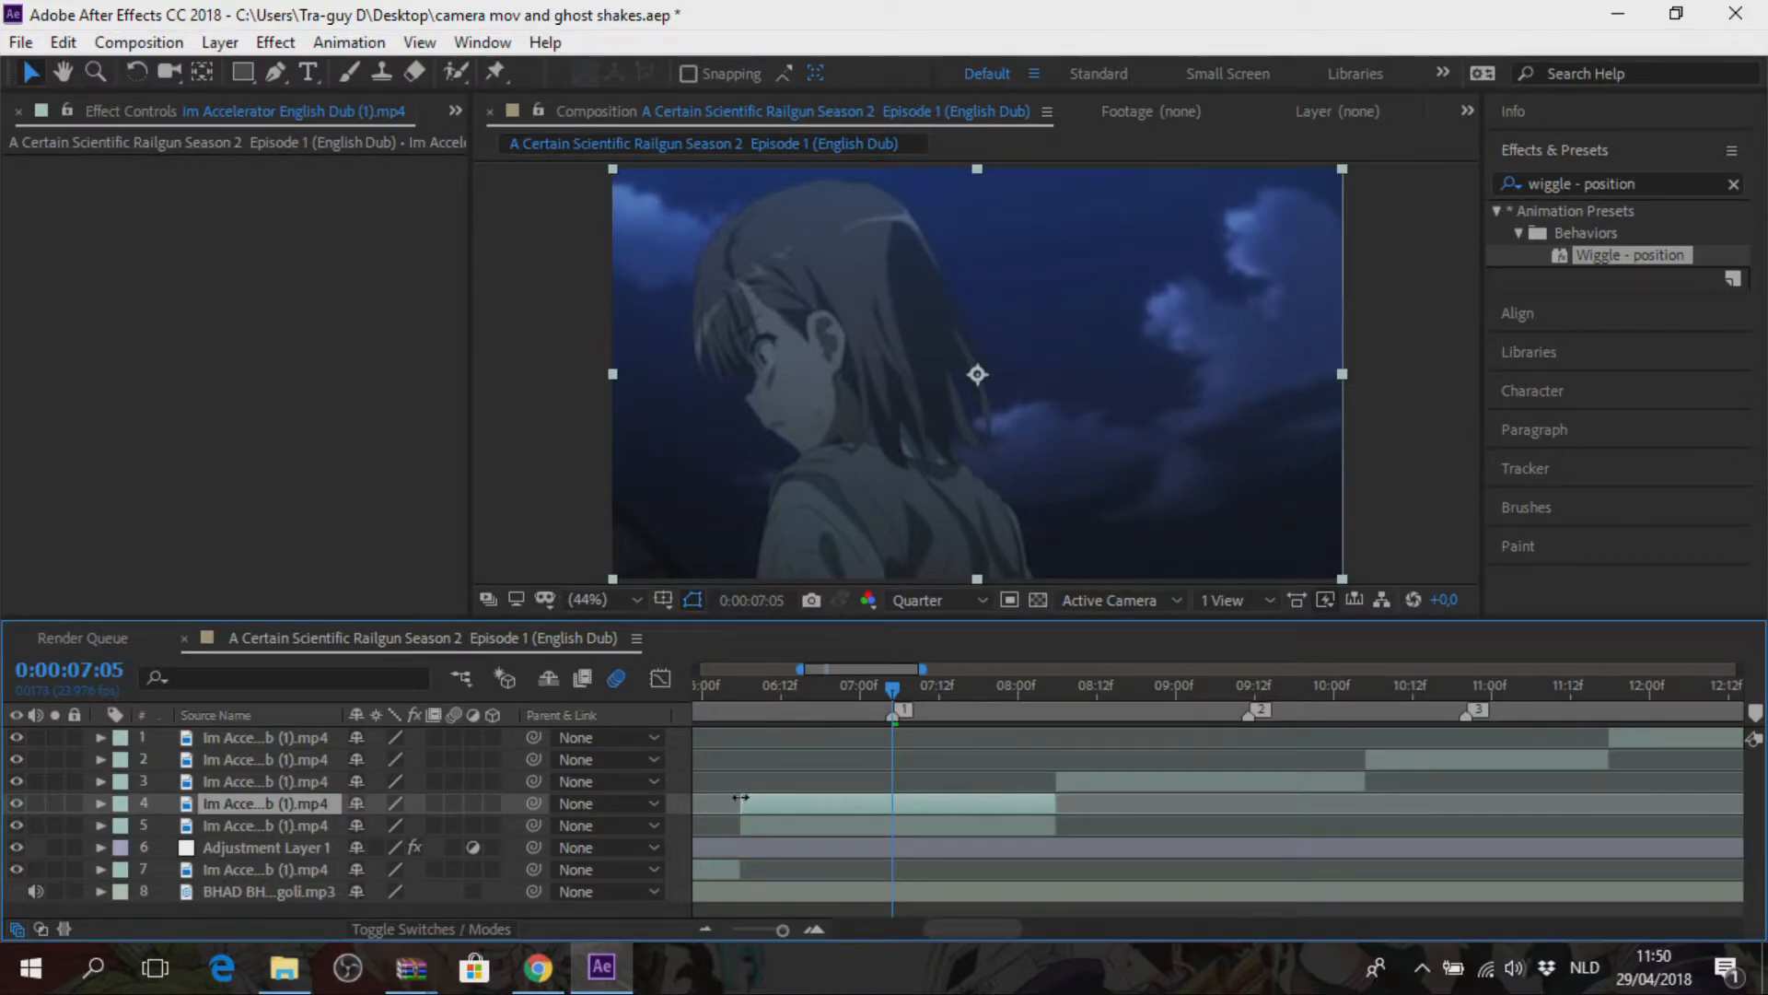
pyautogui.moveTo(750, 799); pyautogui.dragTo(794, 801)
pyautogui.moveTo(1060, 803); pyautogui.dragTo(992, 804)
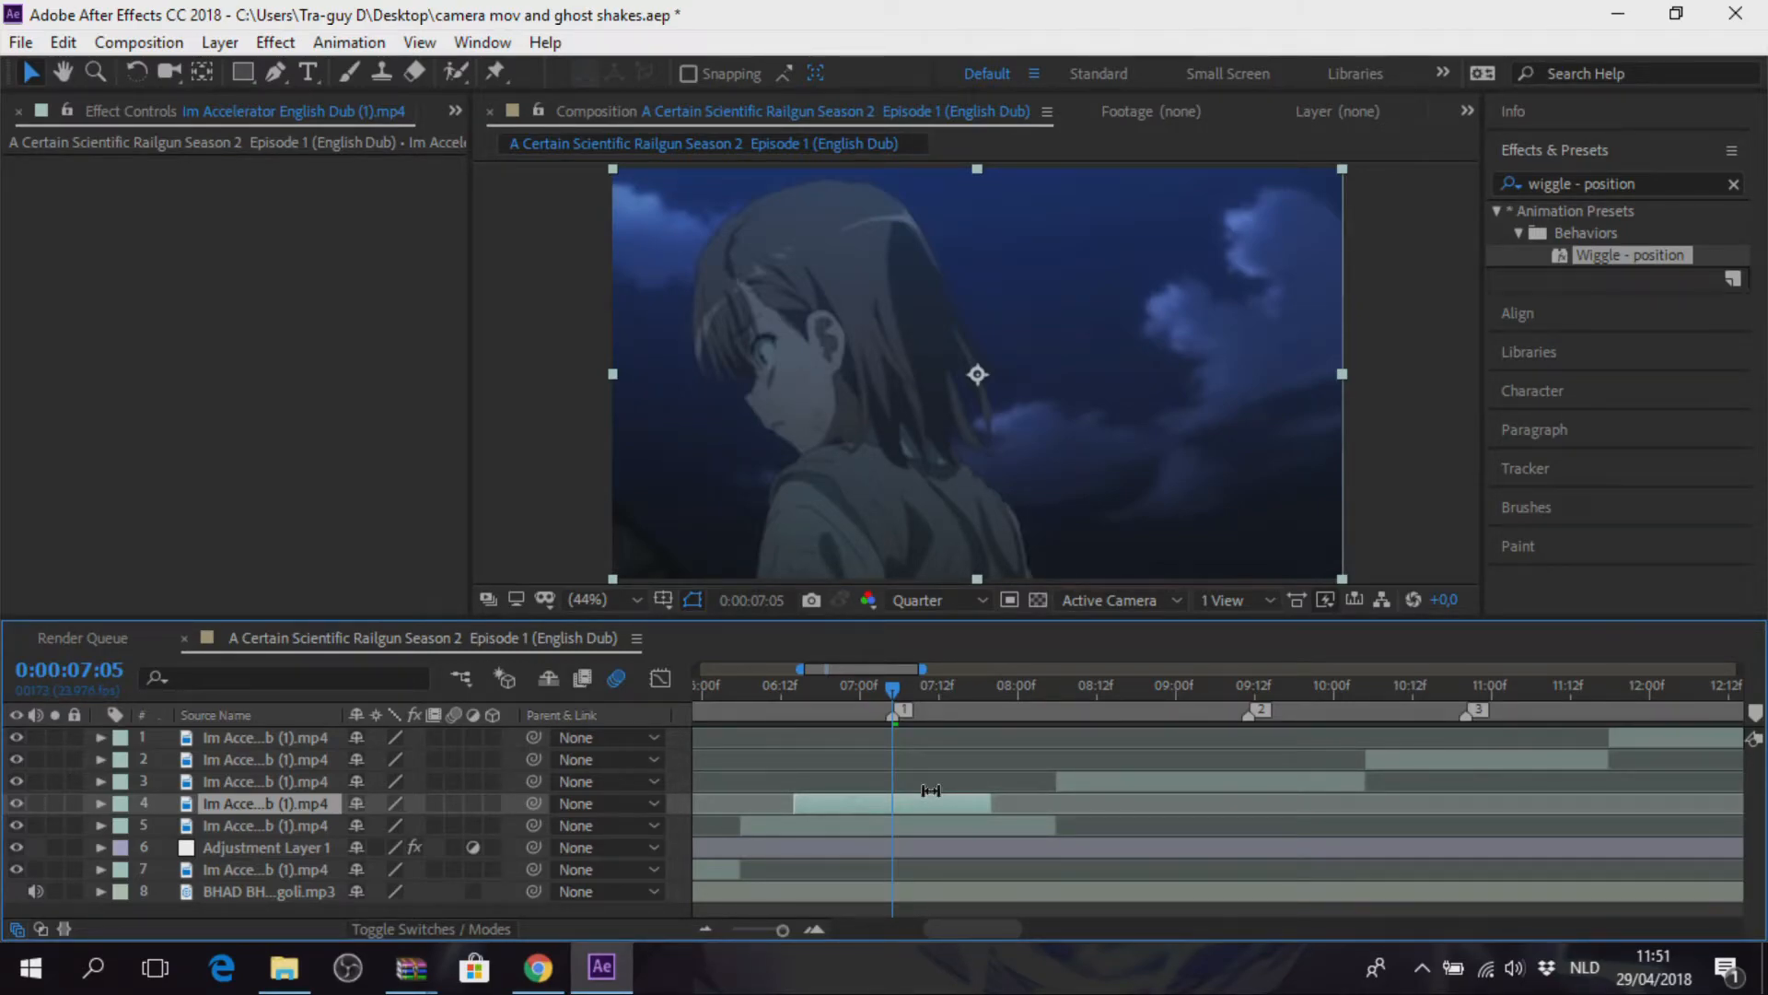
# Animate the trimmed duplicate's opacity from 100% at 0:00:07:05 to 0% at 0:00:07:11.
pyautogui.moveTo(895, 692); pyautogui.dragTo(794, 689)
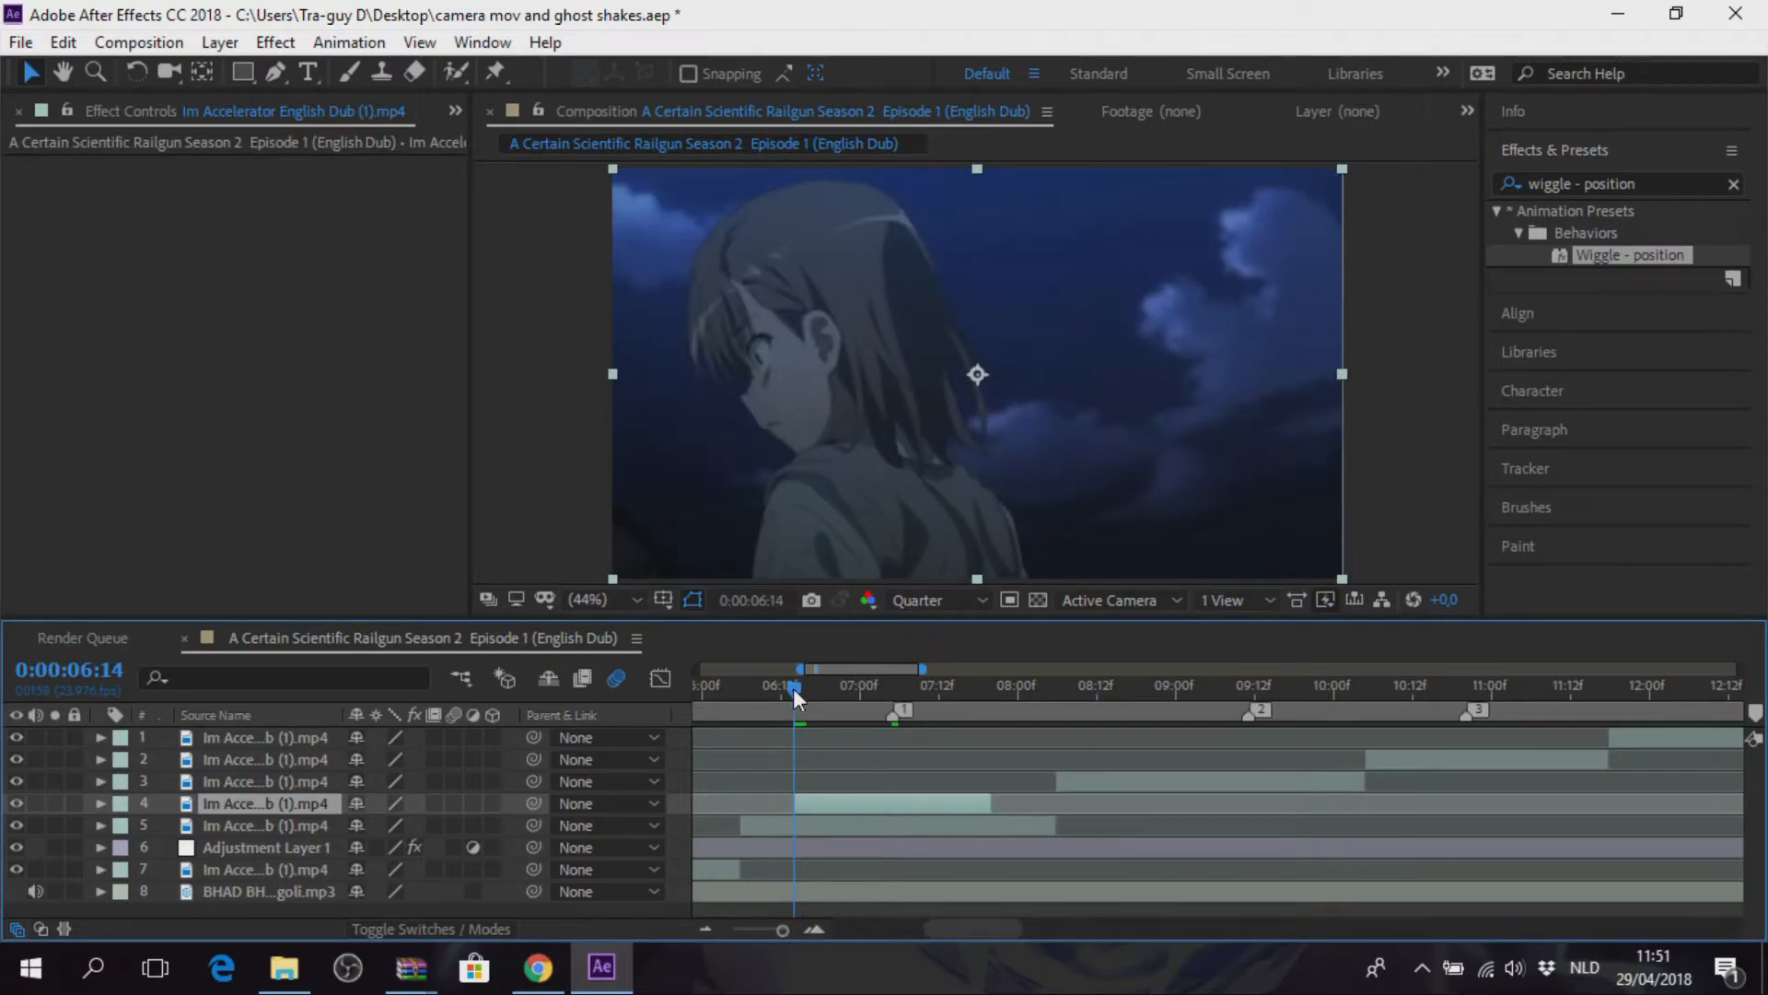
pyautogui.moveTo(793, 688); pyautogui.dragTo(892, 685)
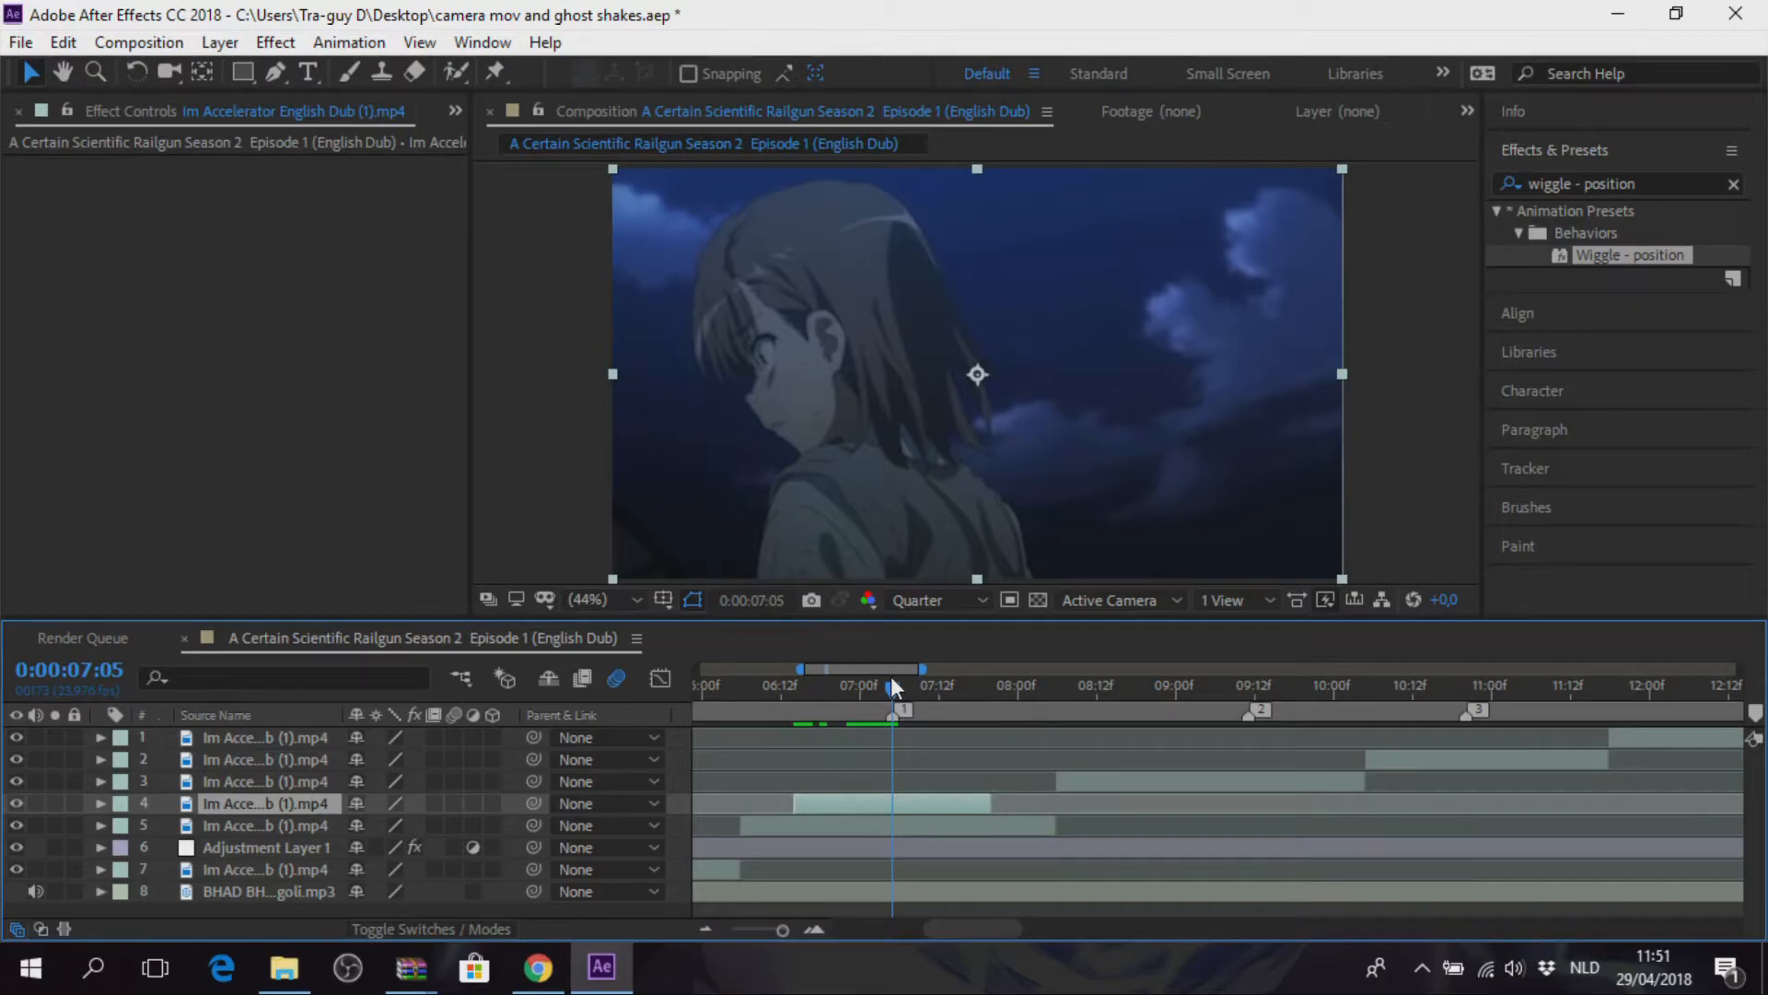
pyautogui.press('t')
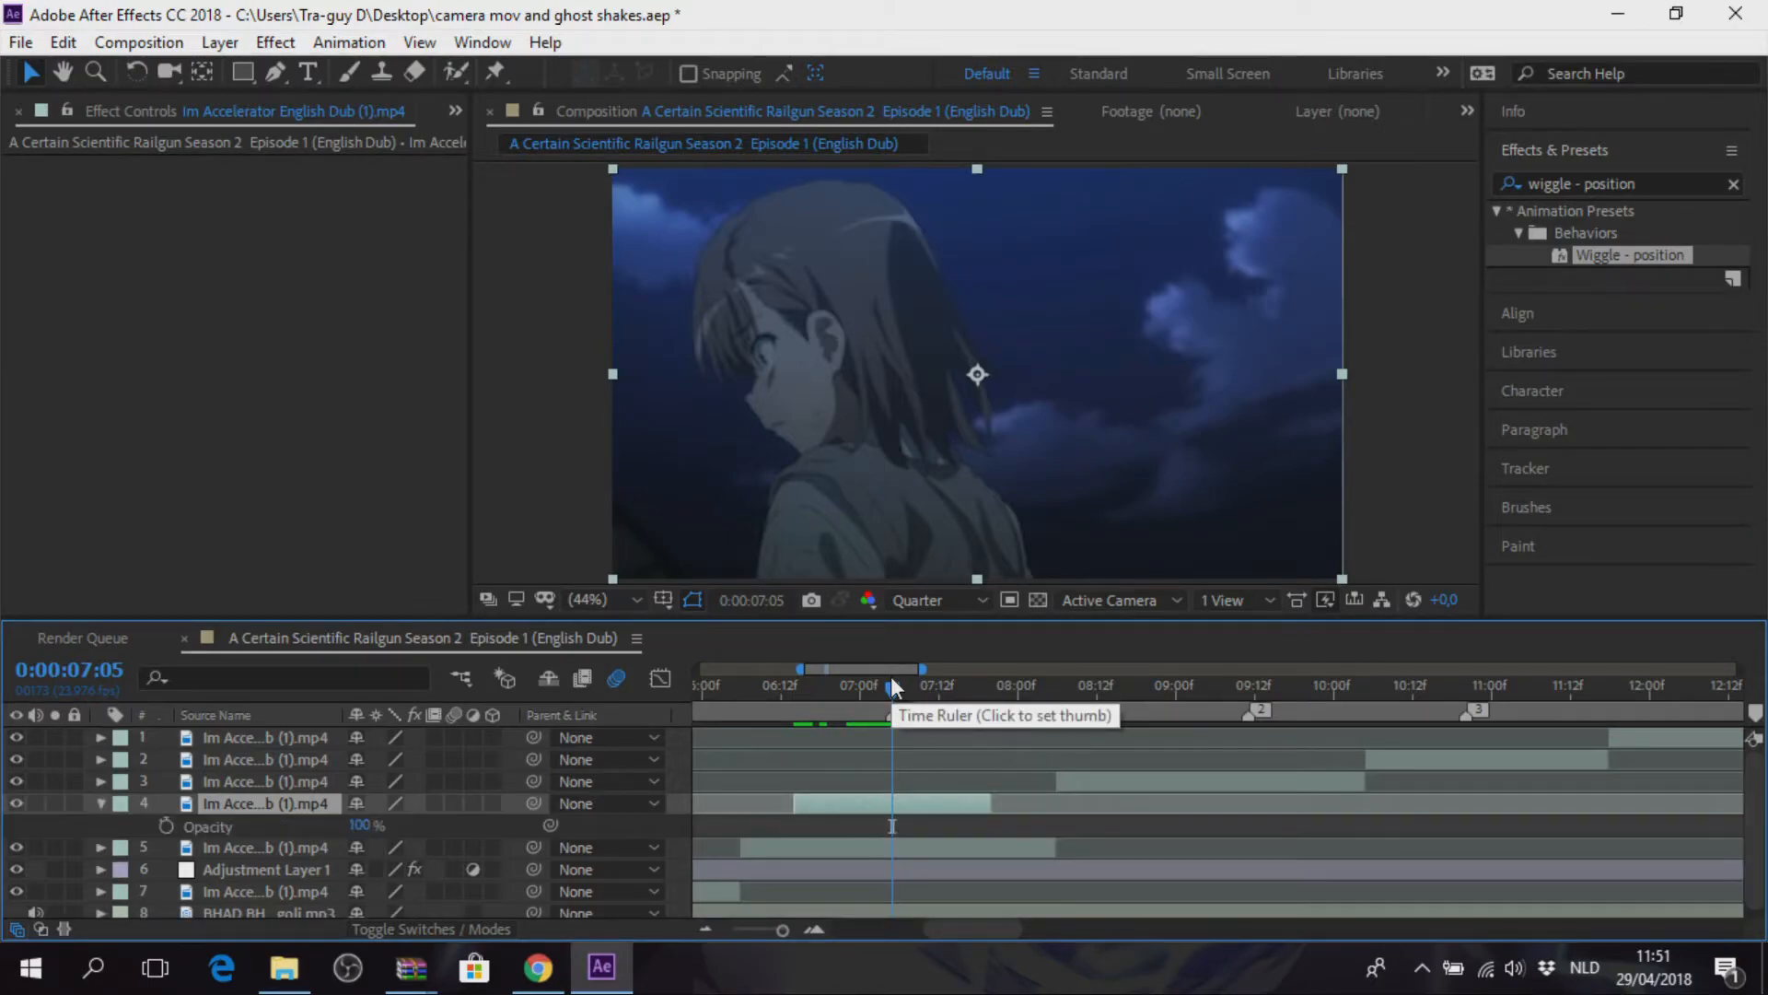
pyautogui.click(168, 824)
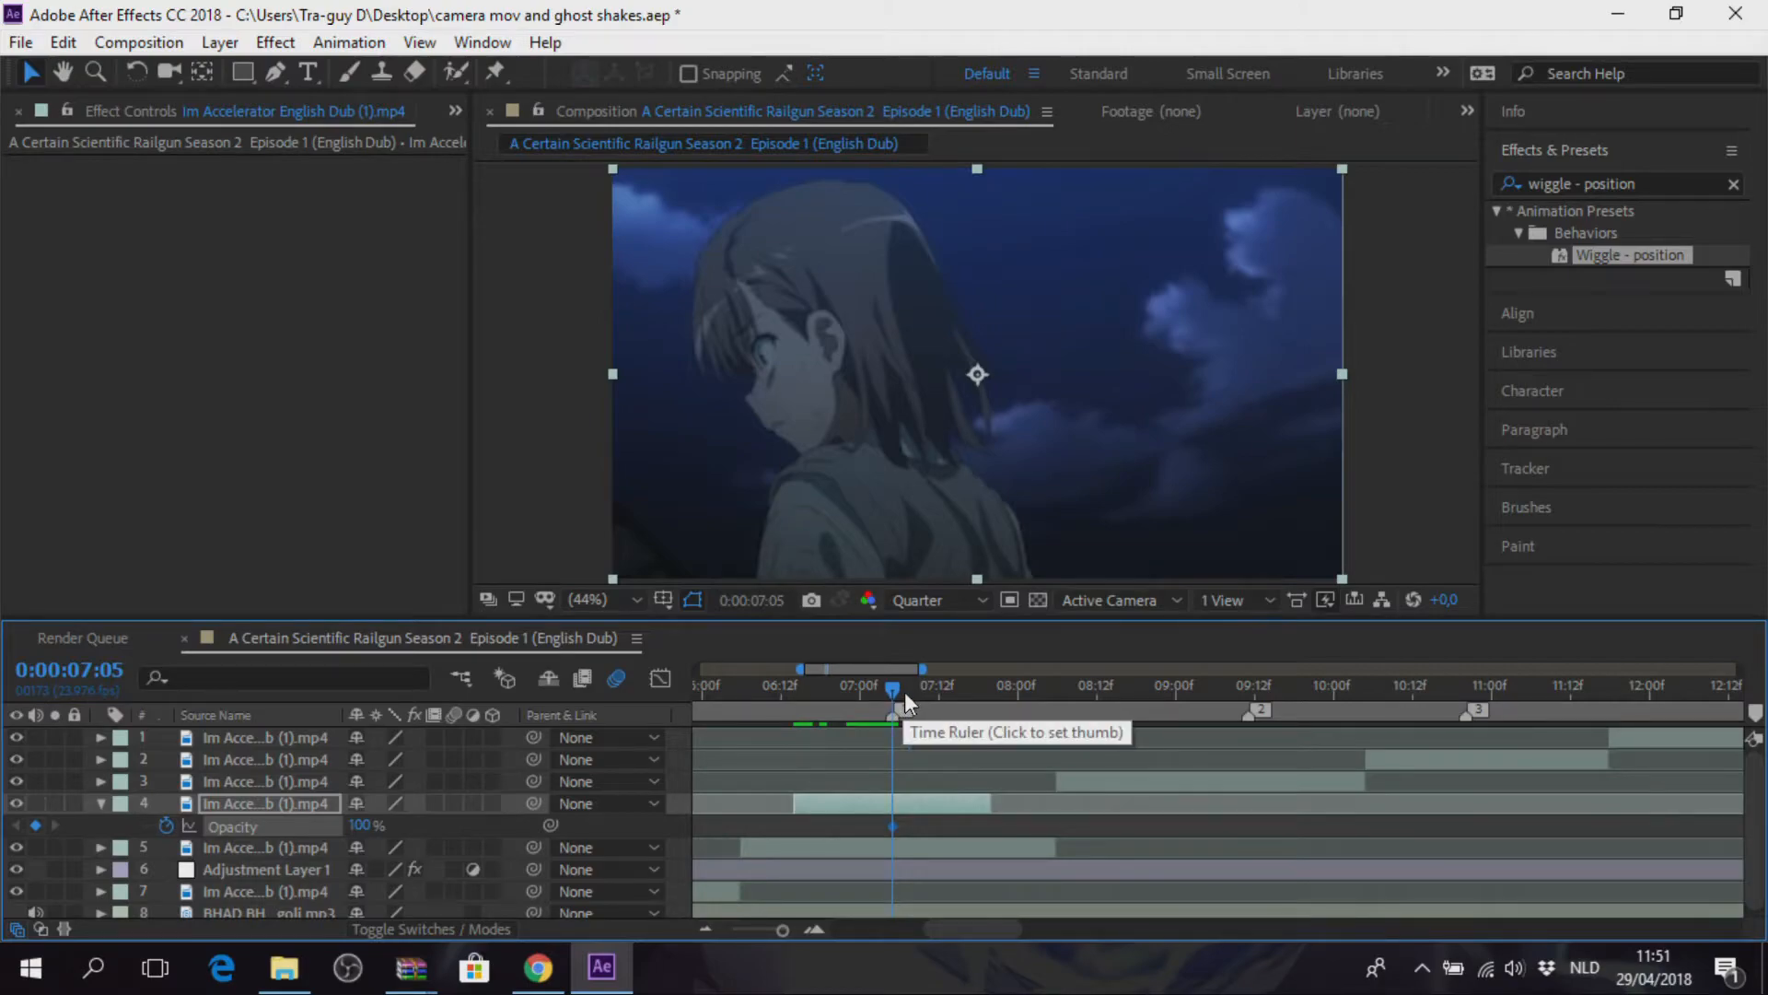
pyautogui.moveTo(890, 687); pyautogui.dragTo(930, 683)
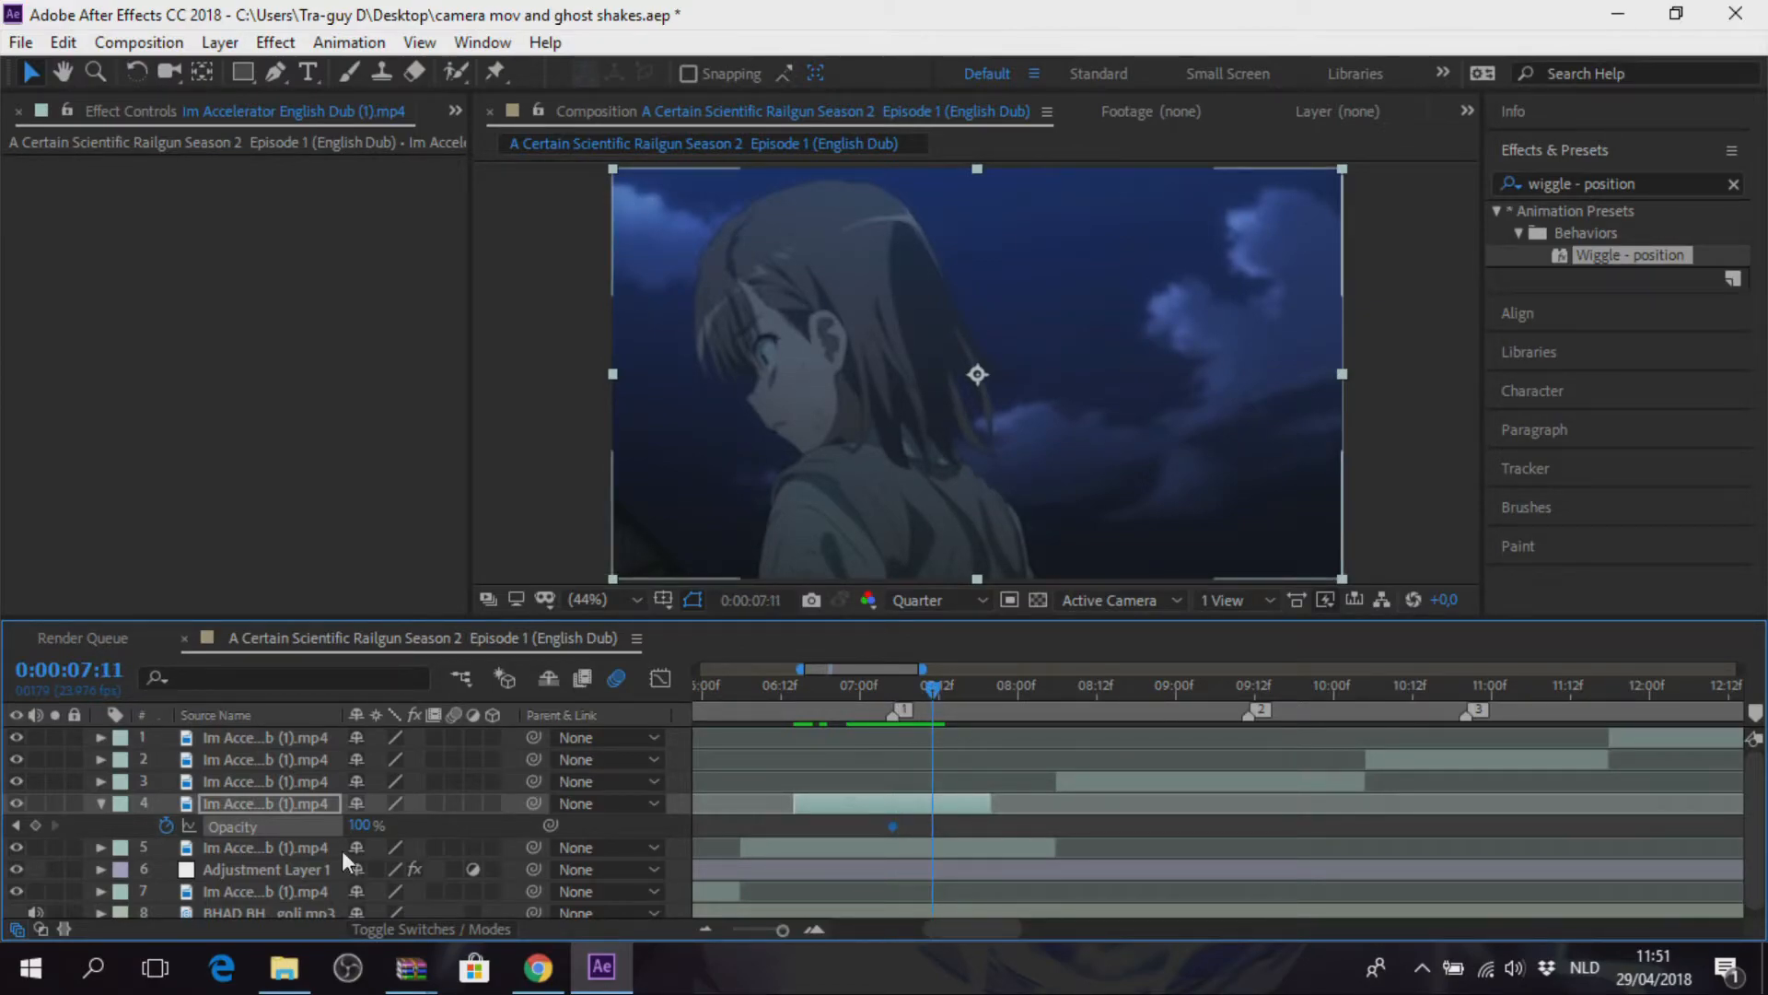
pyautogui.click(361, 825)
pyautogui.write('0')
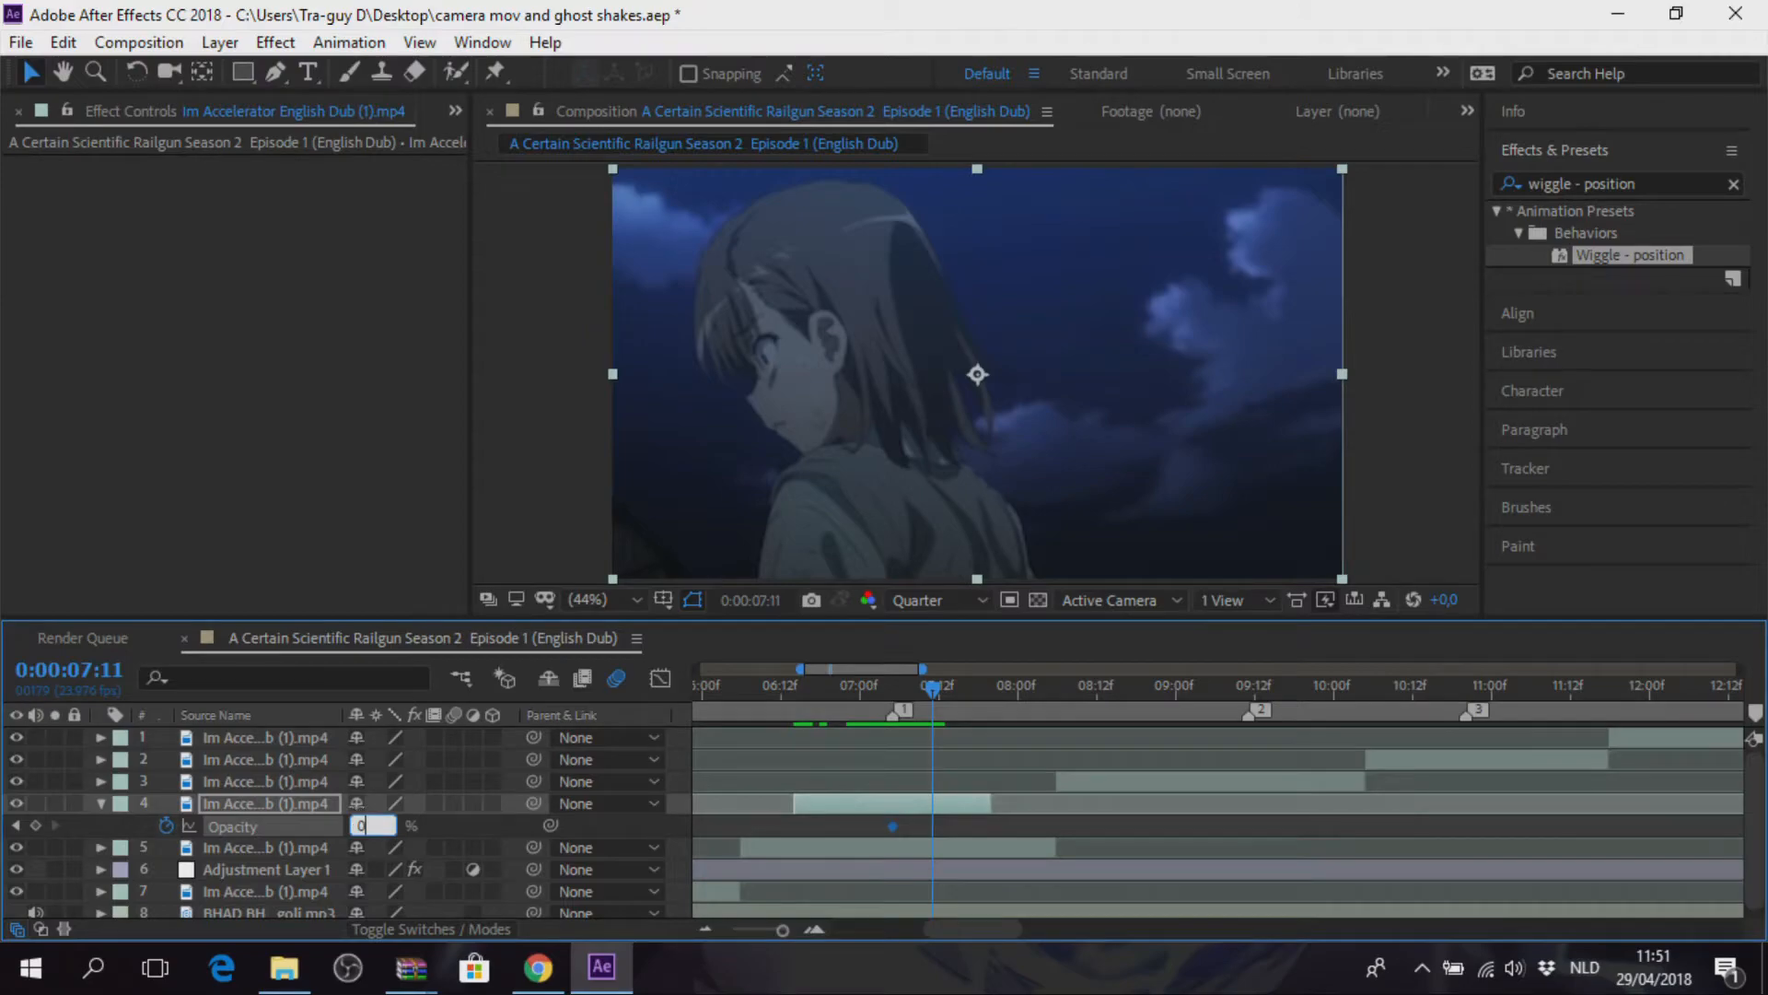
pyautogui.press('Return')
pyautogui.click(101, 803)
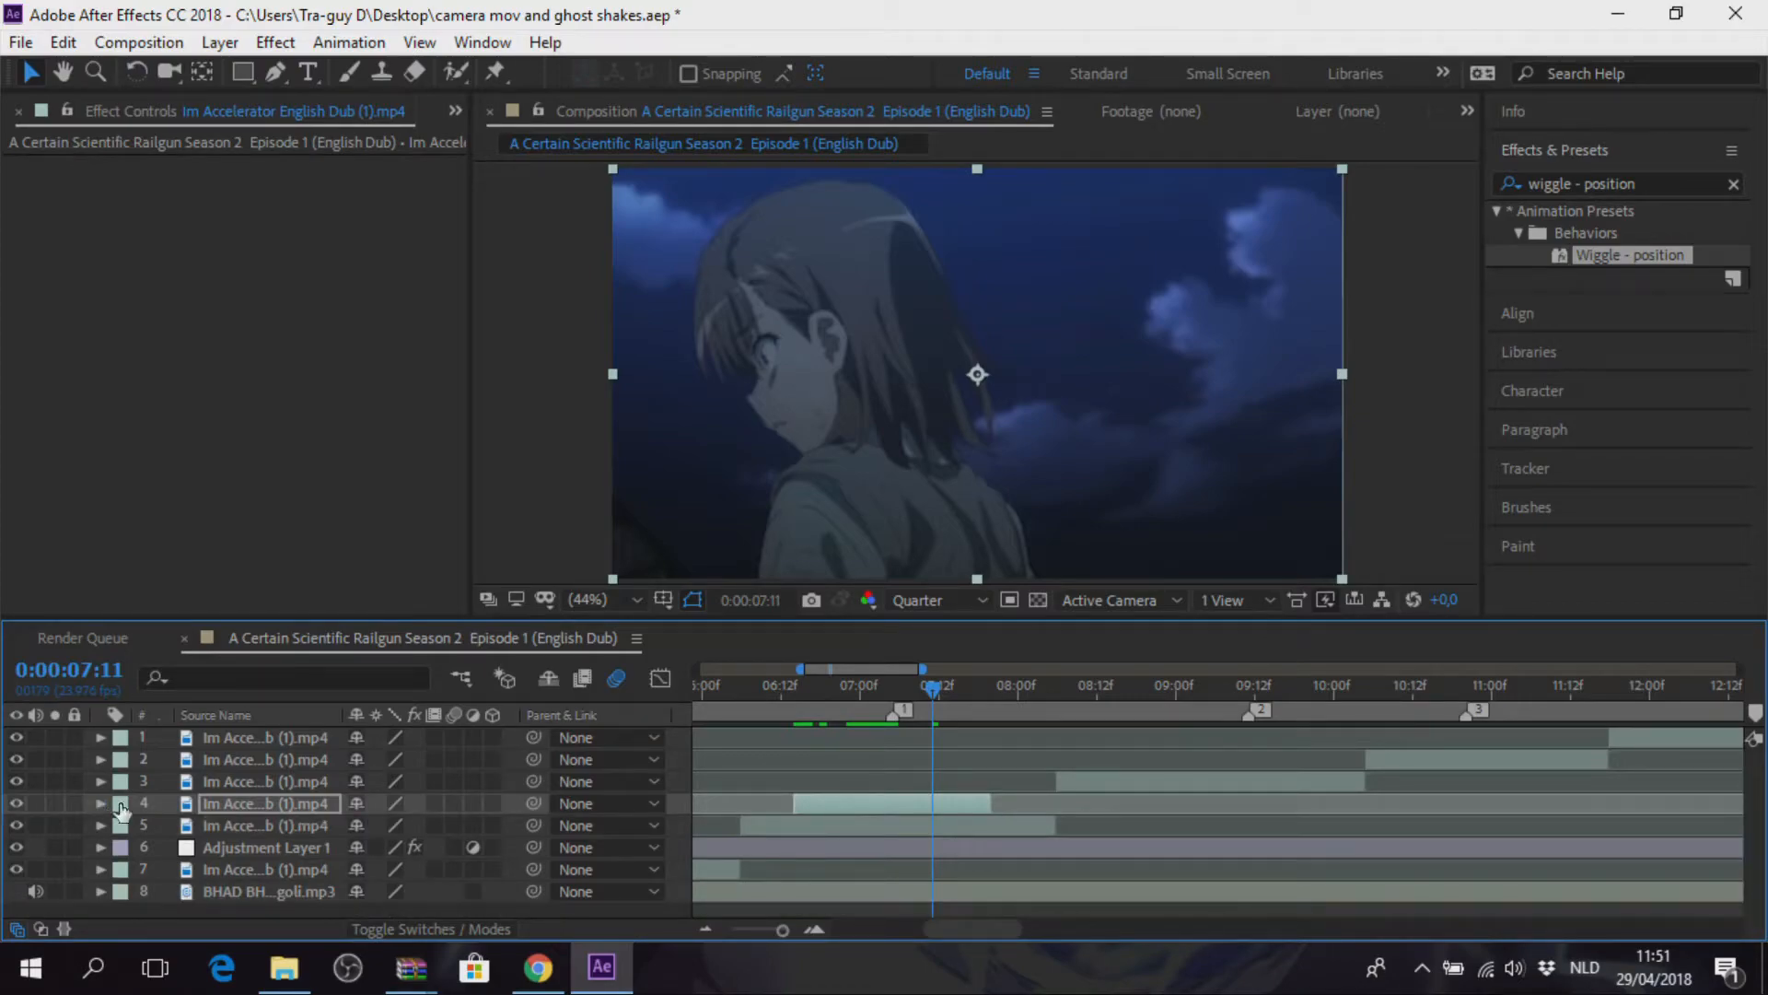
# Animate the trimmed duplicate's scale from 100% at 0:00:07:05 to 175% at 0:00:07:11, matching its opacity keyframes.
pyautogui.press('s')
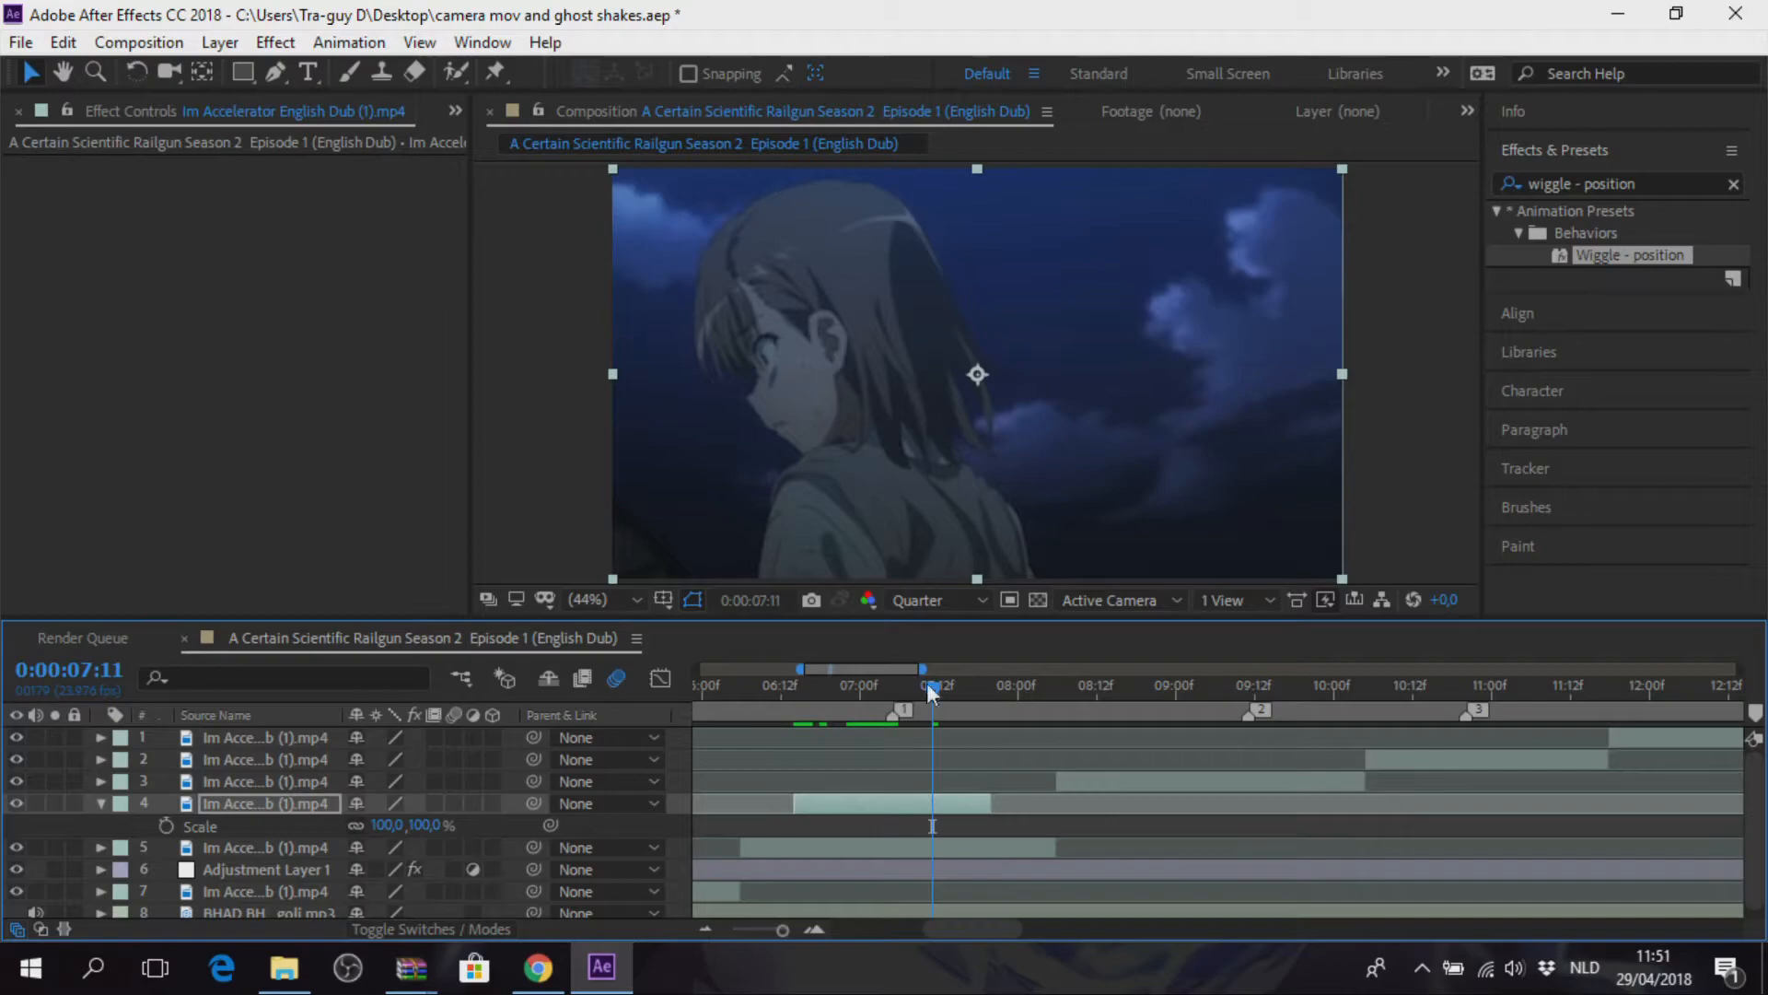
pyautogui.moveTo(935, 691); pyautogui.dragTo(895, 681)
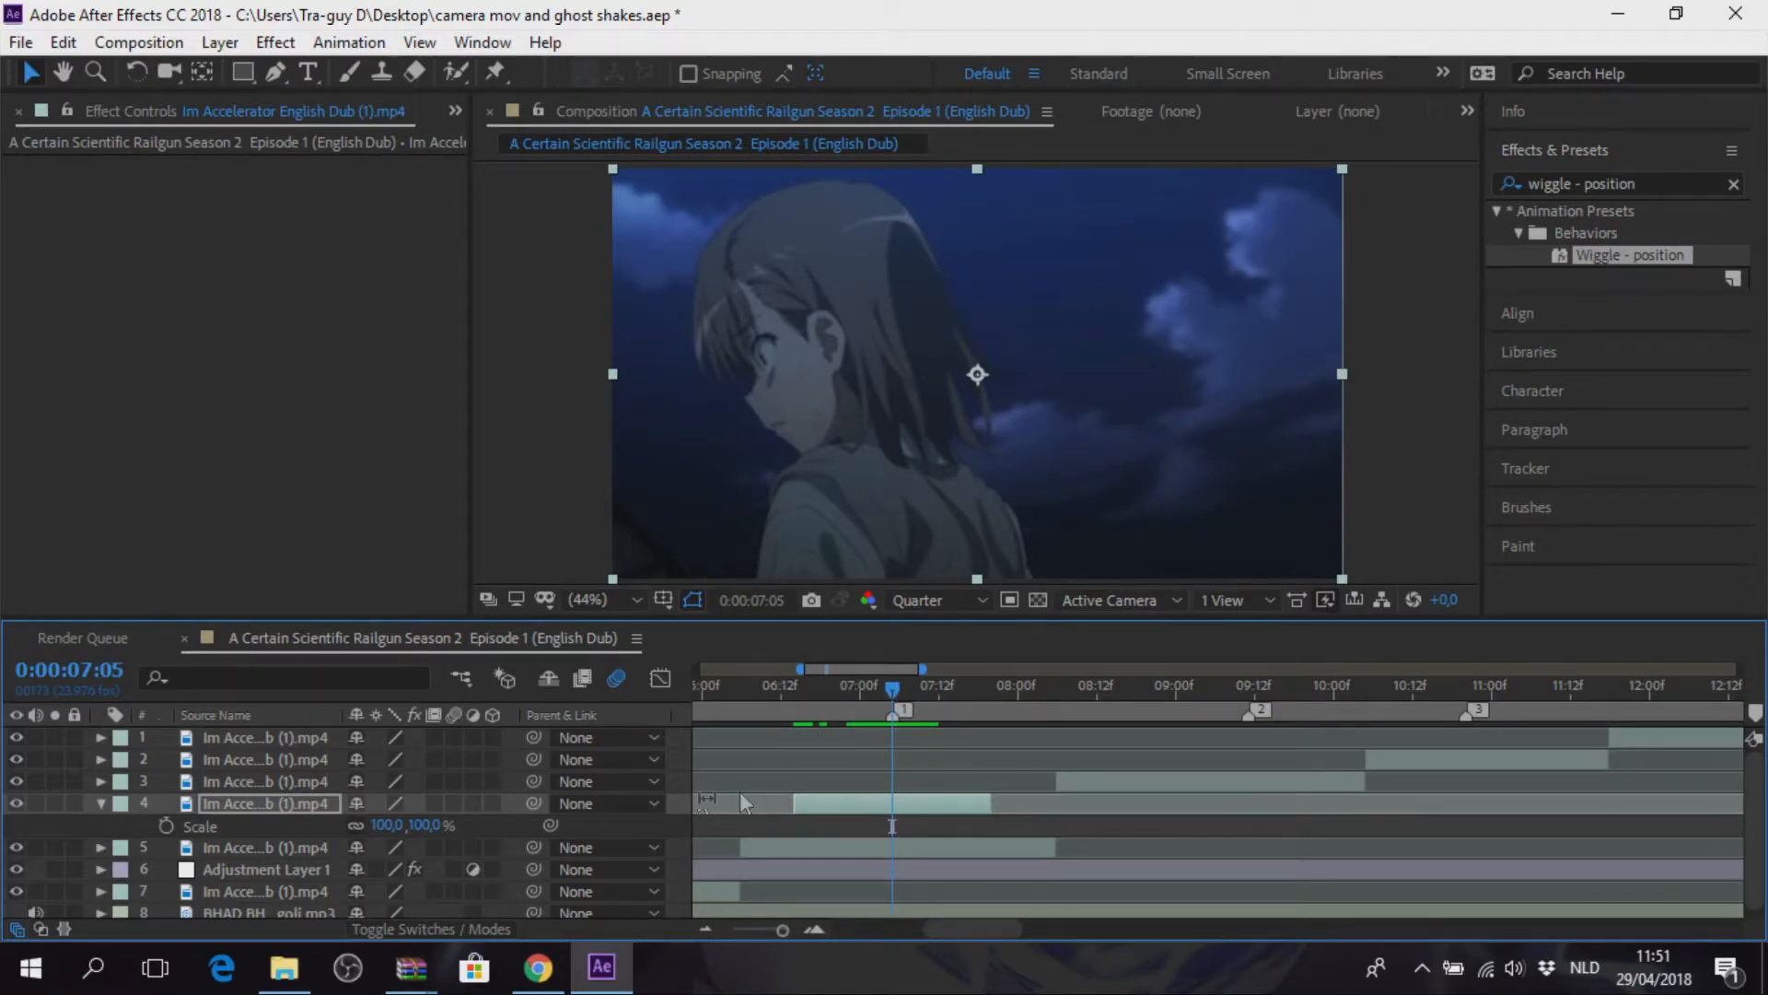
pyautogui.click(164, 826)
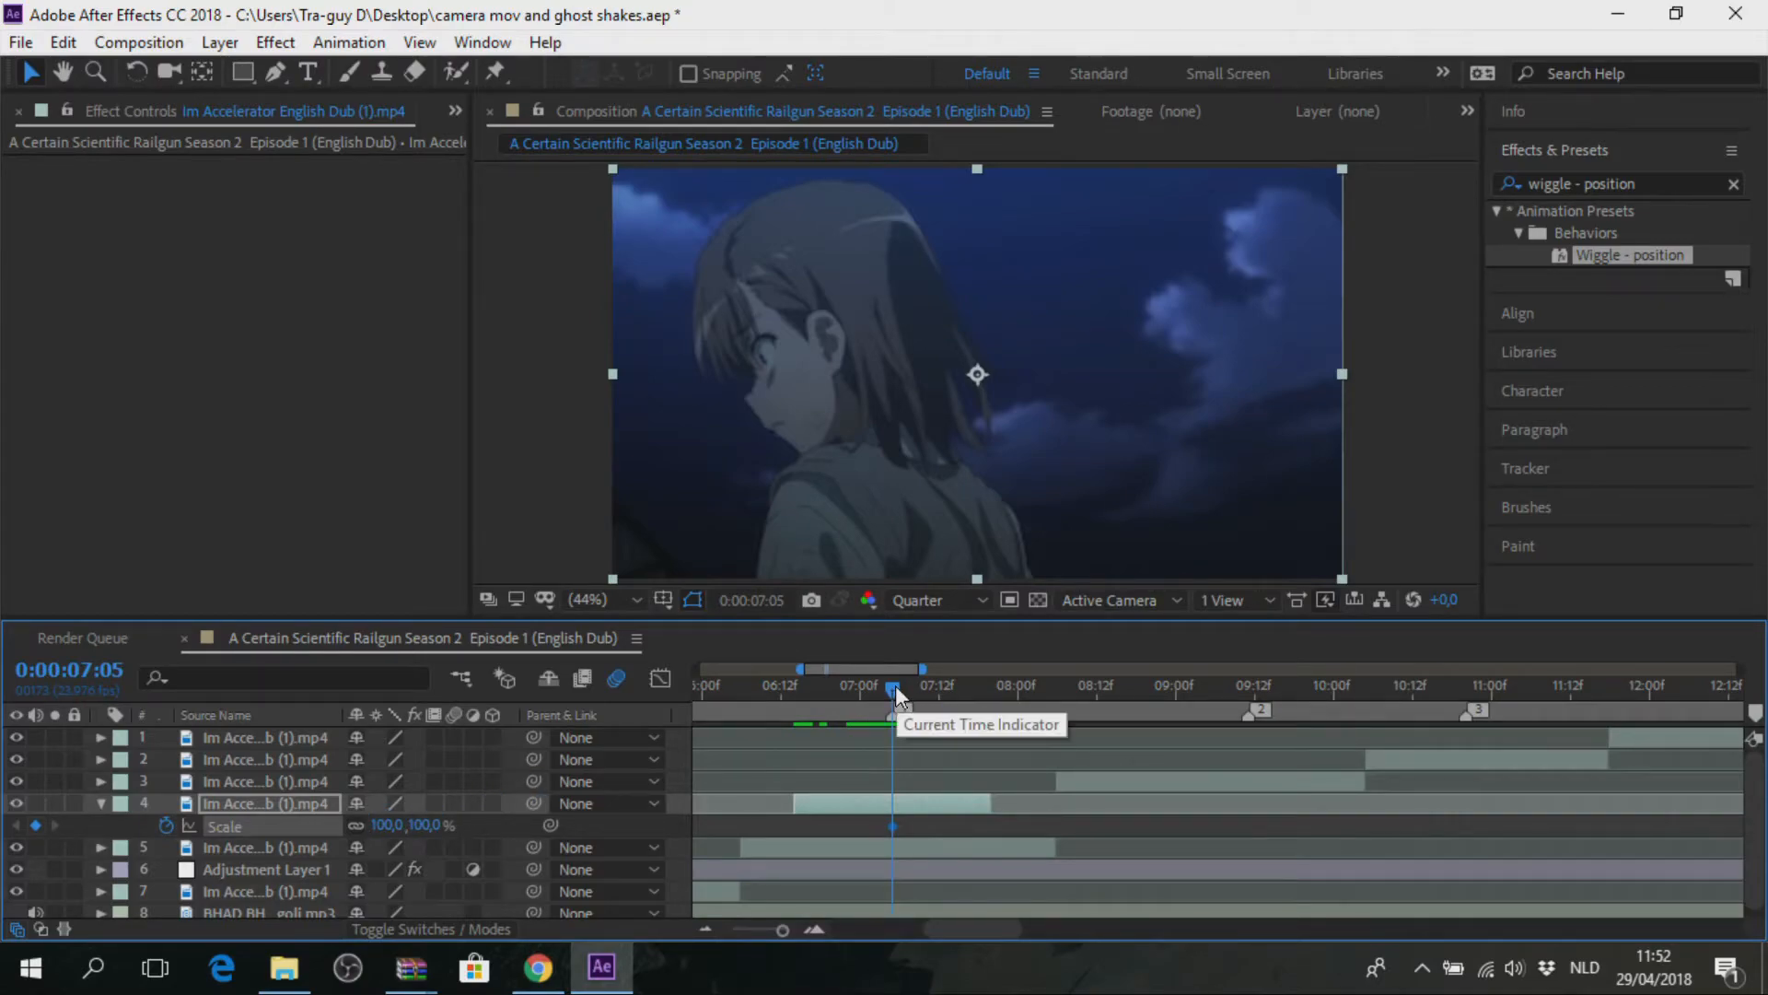
pyautogui.moveTo(895, 687); pyautogui.dragTo(941, 686)
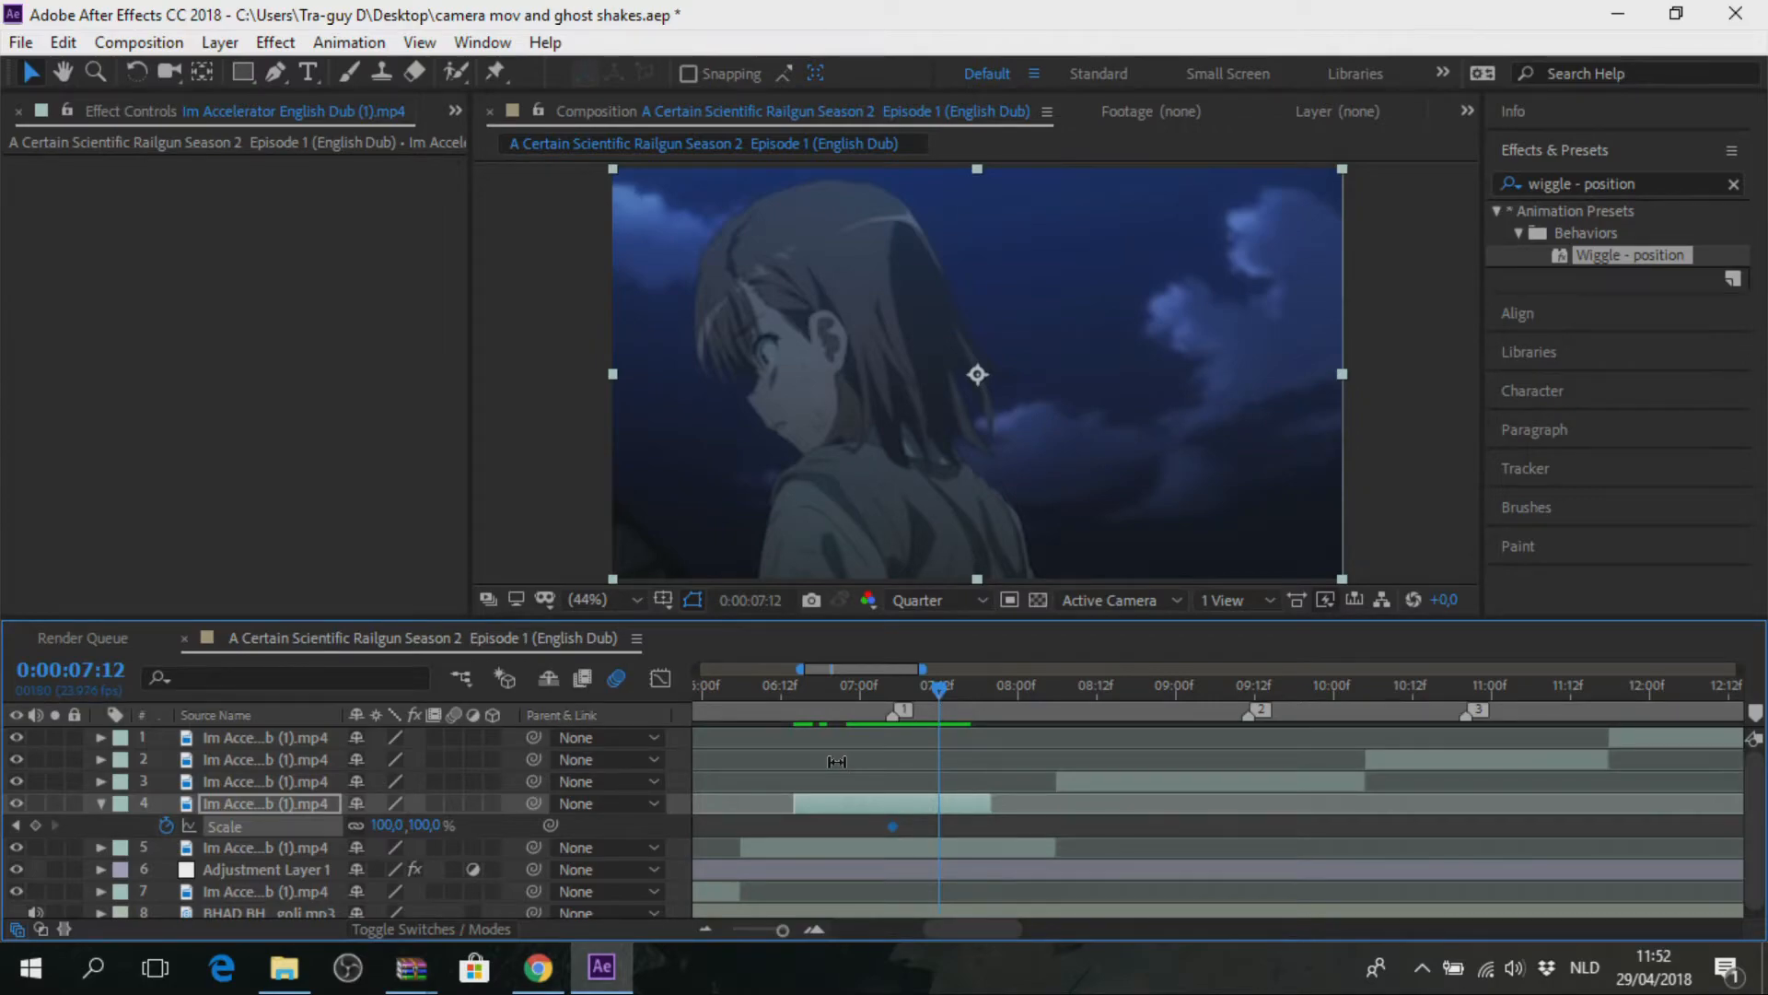
pyautogui.hotkey('shift', 't')
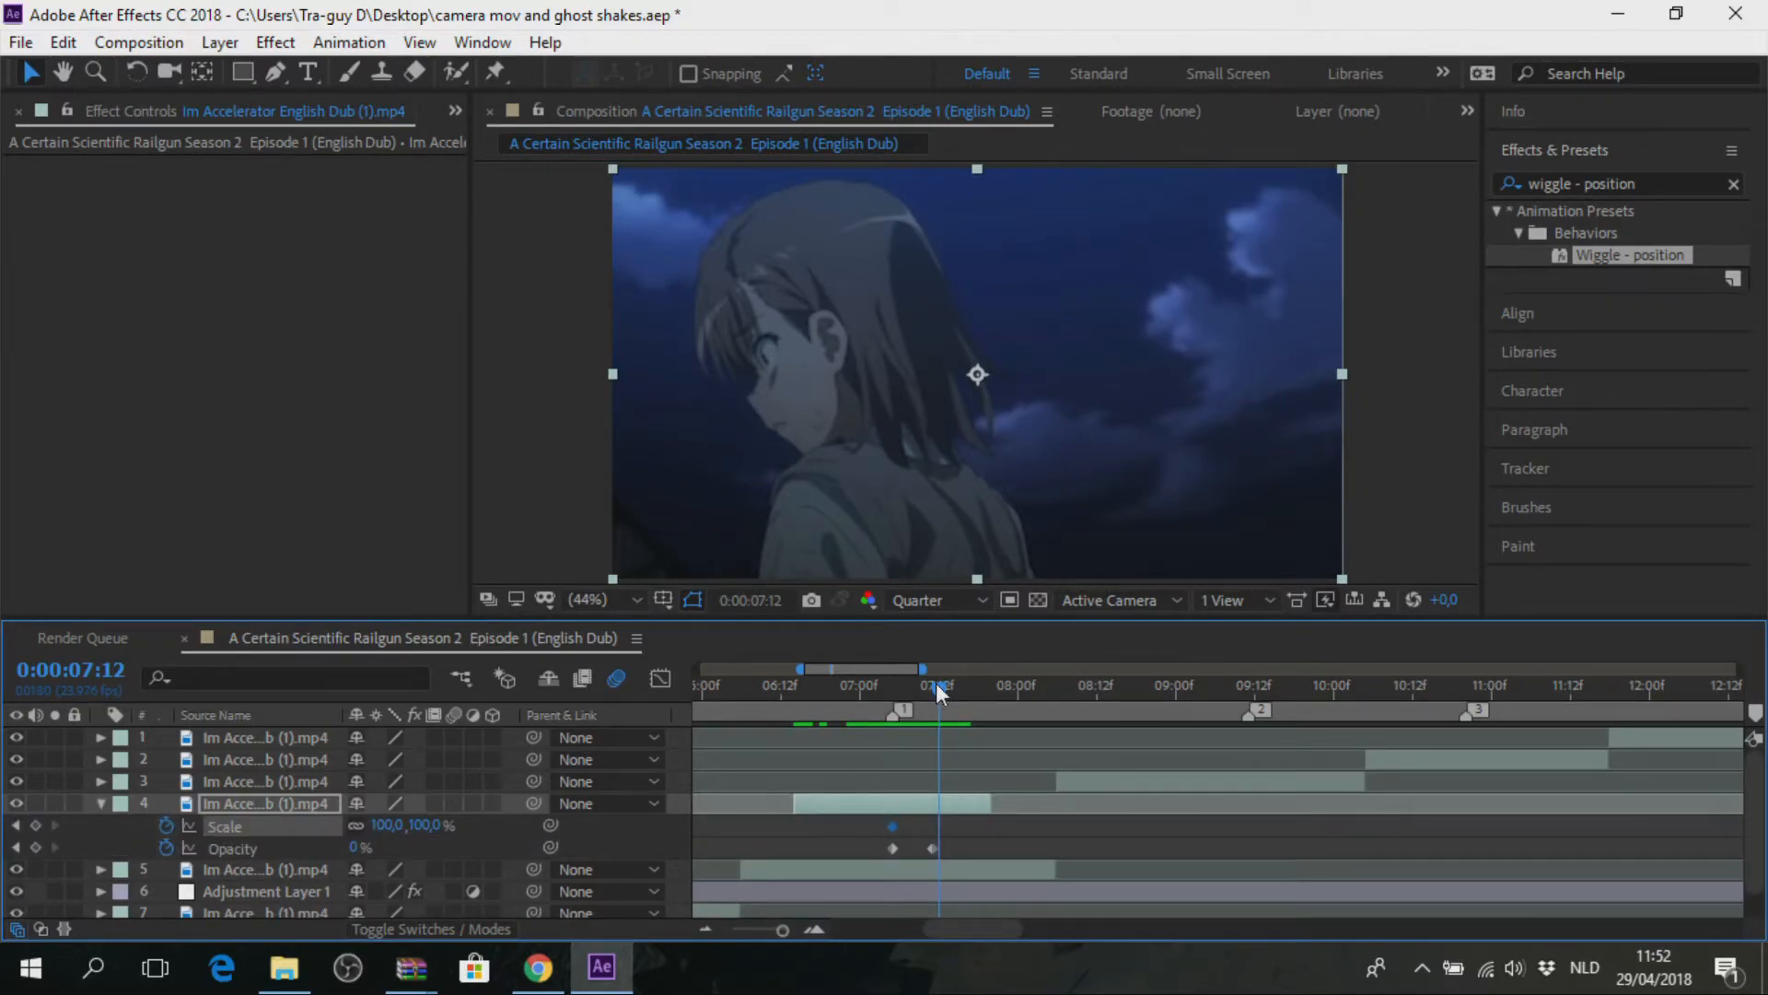
pyautogui.moveTo(936, 682); pyautogui.dragTo(930, 682)
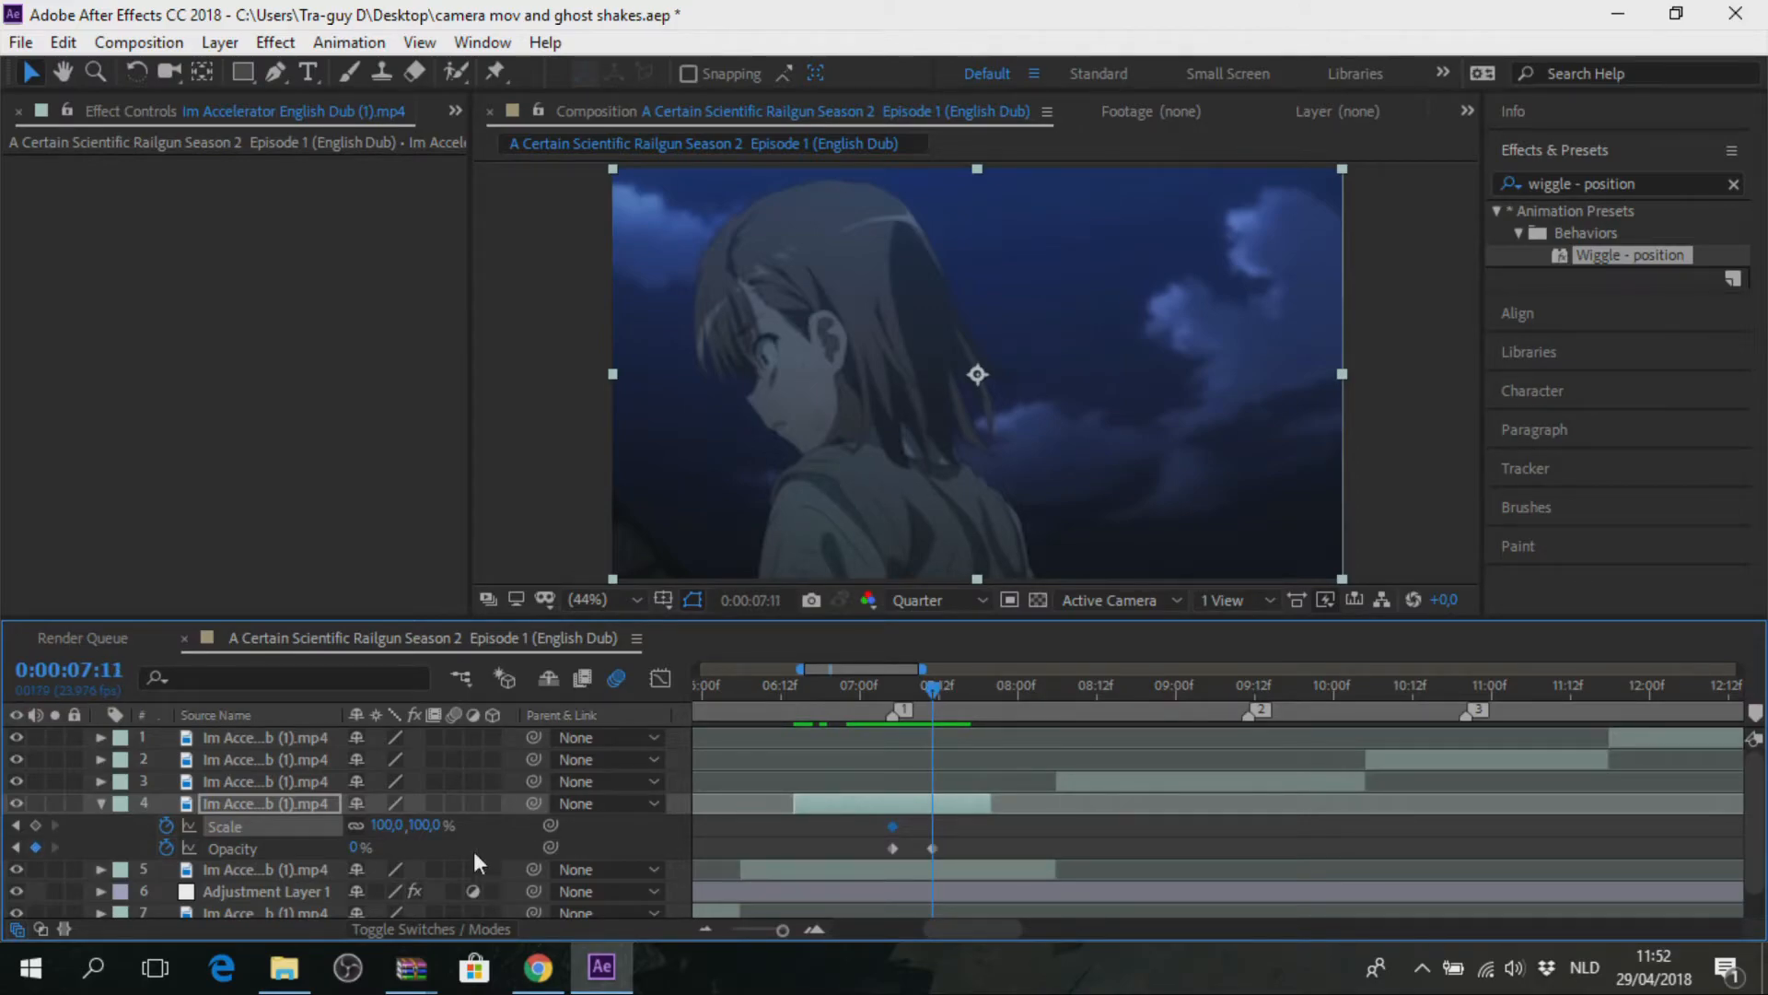
pyautogui.click(391, 830)
pyautogui.write('175')
pyautogui.press('Return')
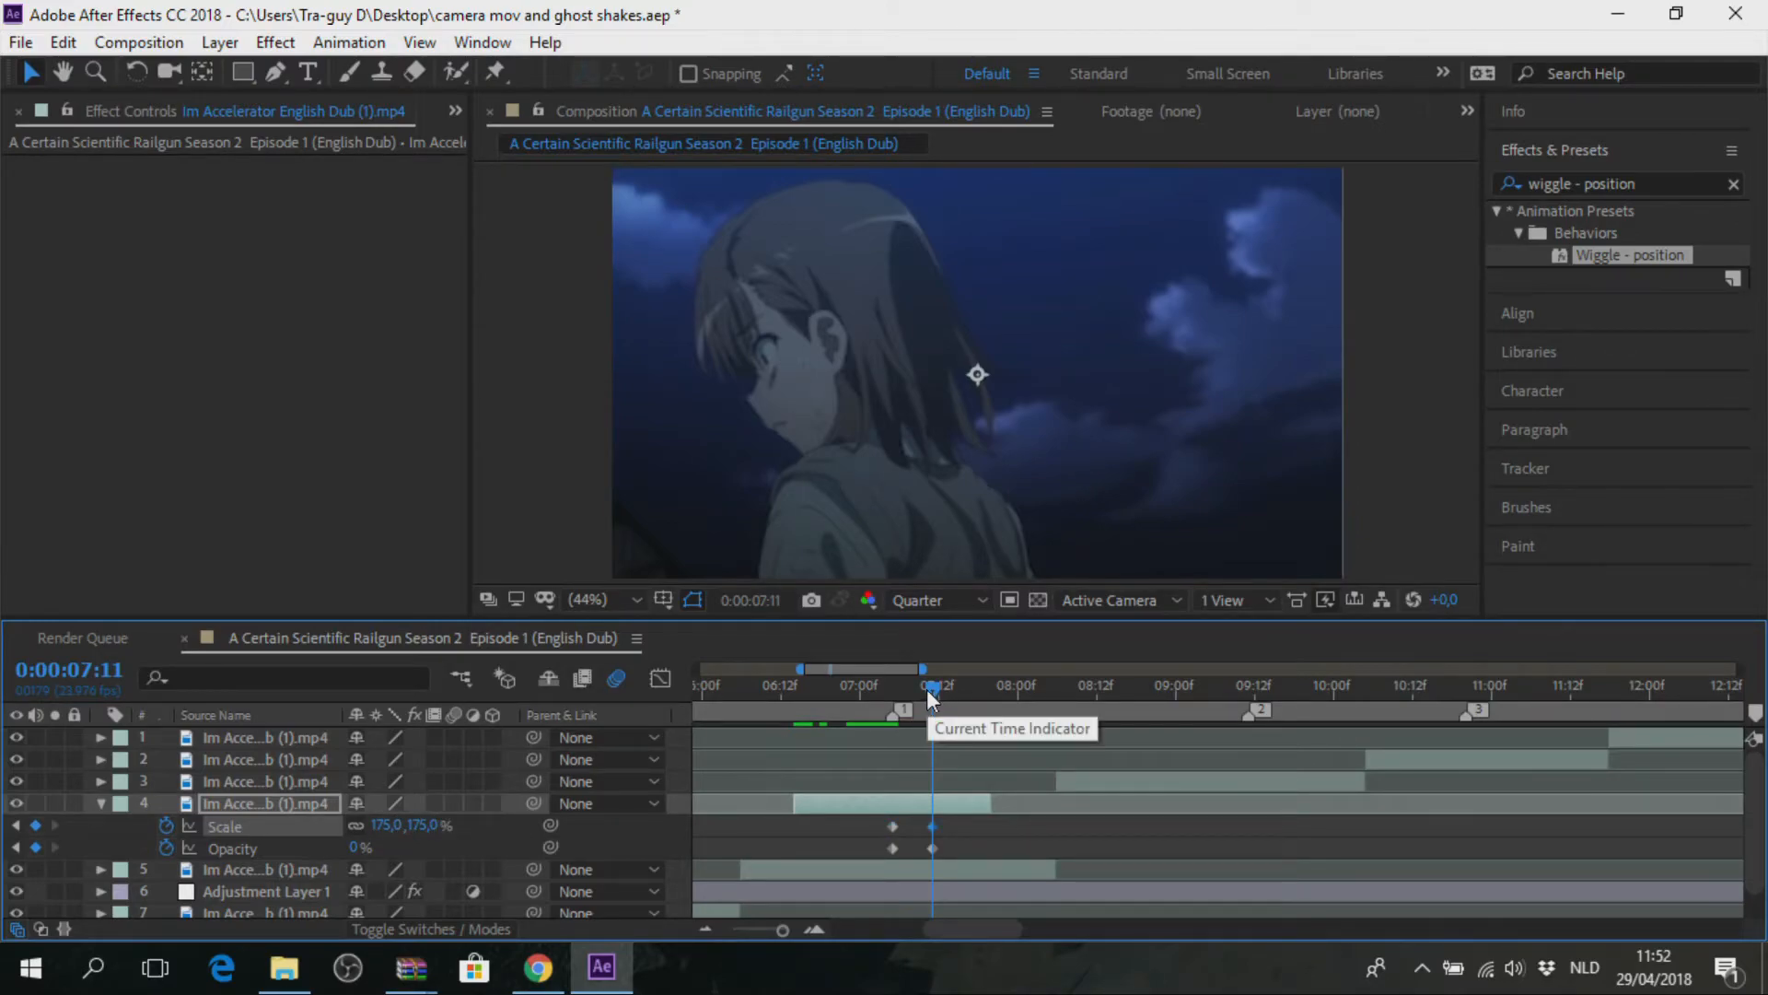
# Apply Easy Ease to the duplicate's scale and opacity keyframes around marker 1.
pyautogui.moveTo(932, 689); pyautogui.dragTo(848, 686)
pyautogui.moveTo(875, 818); pyautogui.dragTo(953, 839)
pyautogui.press('F9')
pyautogui.rightClick(878, 859)
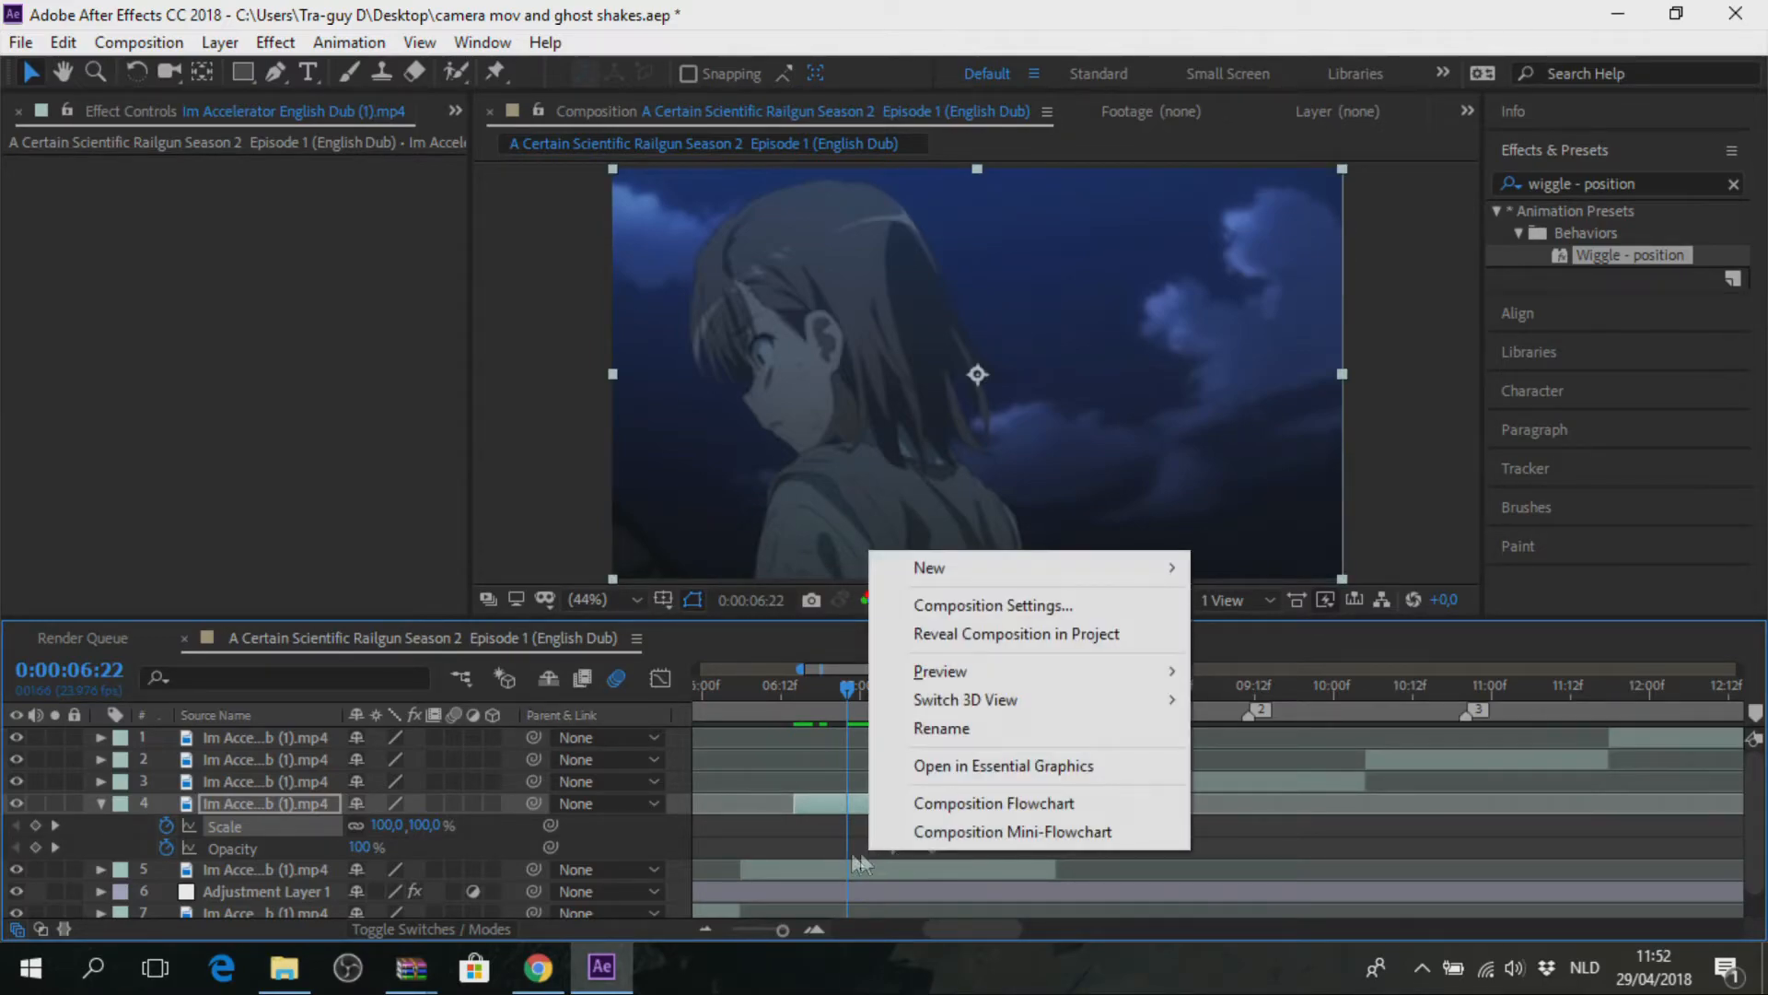
pyautogui.click(843, 853)
pyautogui.click(857, 856)
pyautogui.moveTo(886, 843); pyautogui.dragTo(945, 848)
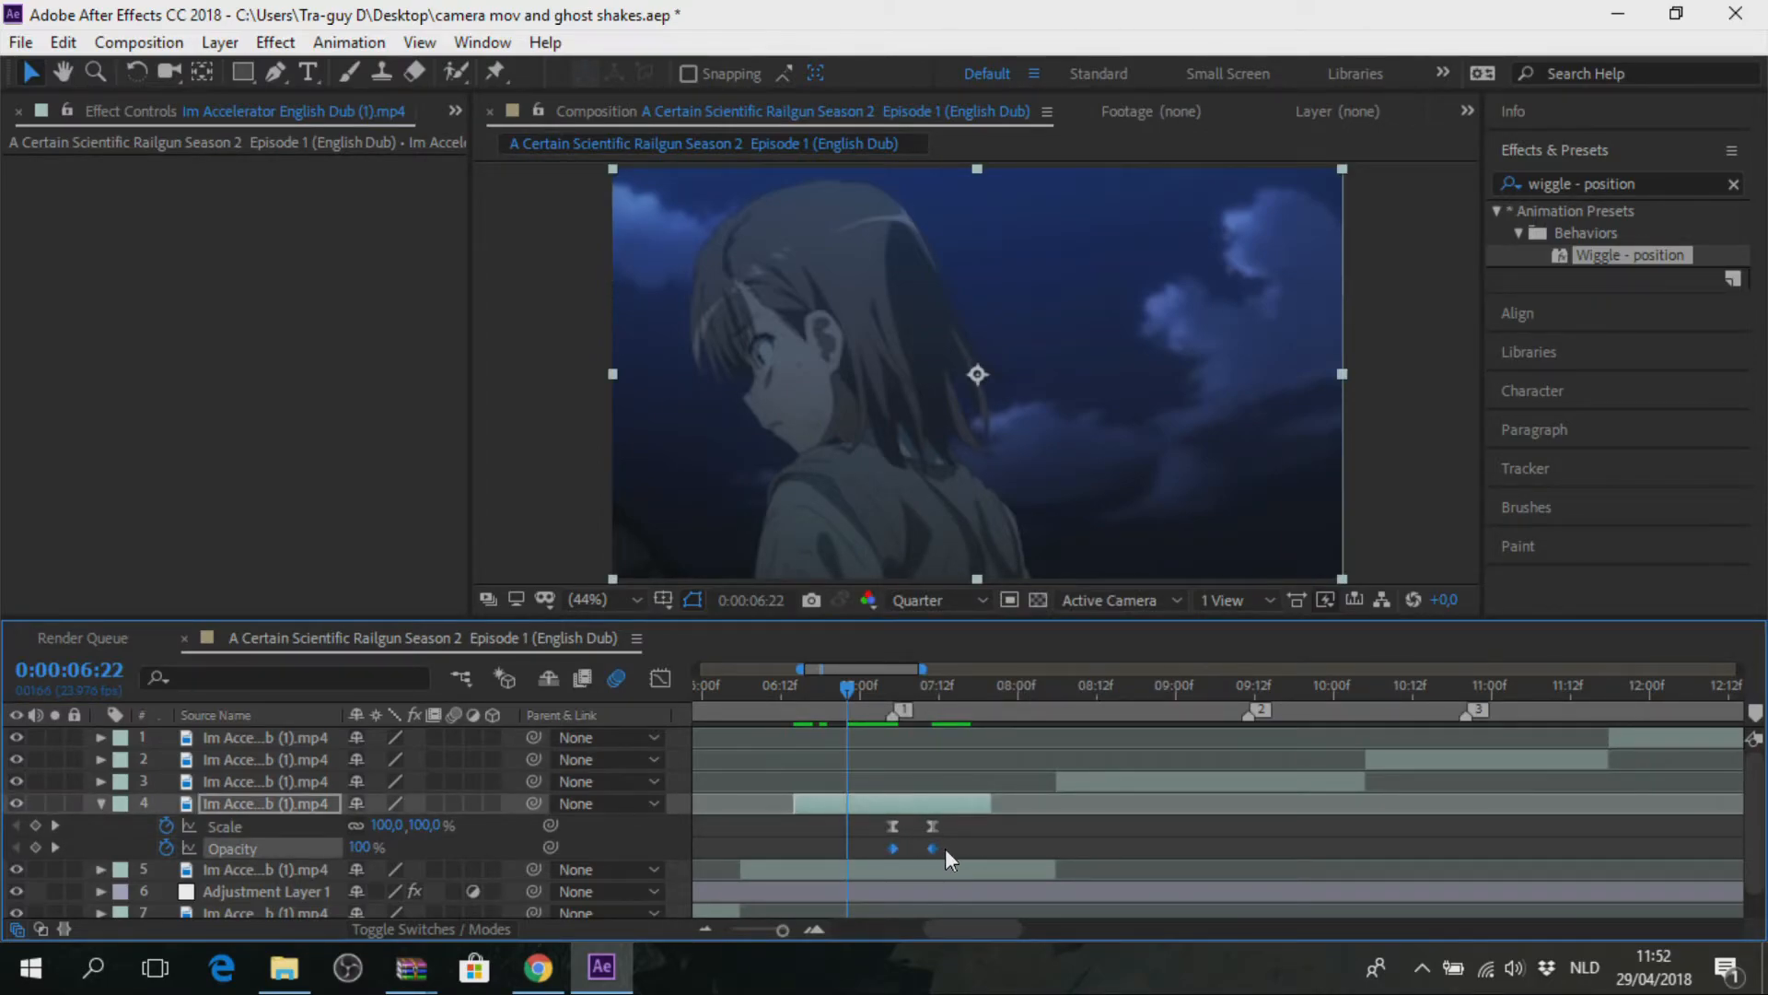
pyautogui.press('u')
pyautogui.press('u')
pyautogui.press('u')
pyautogui.press('u')
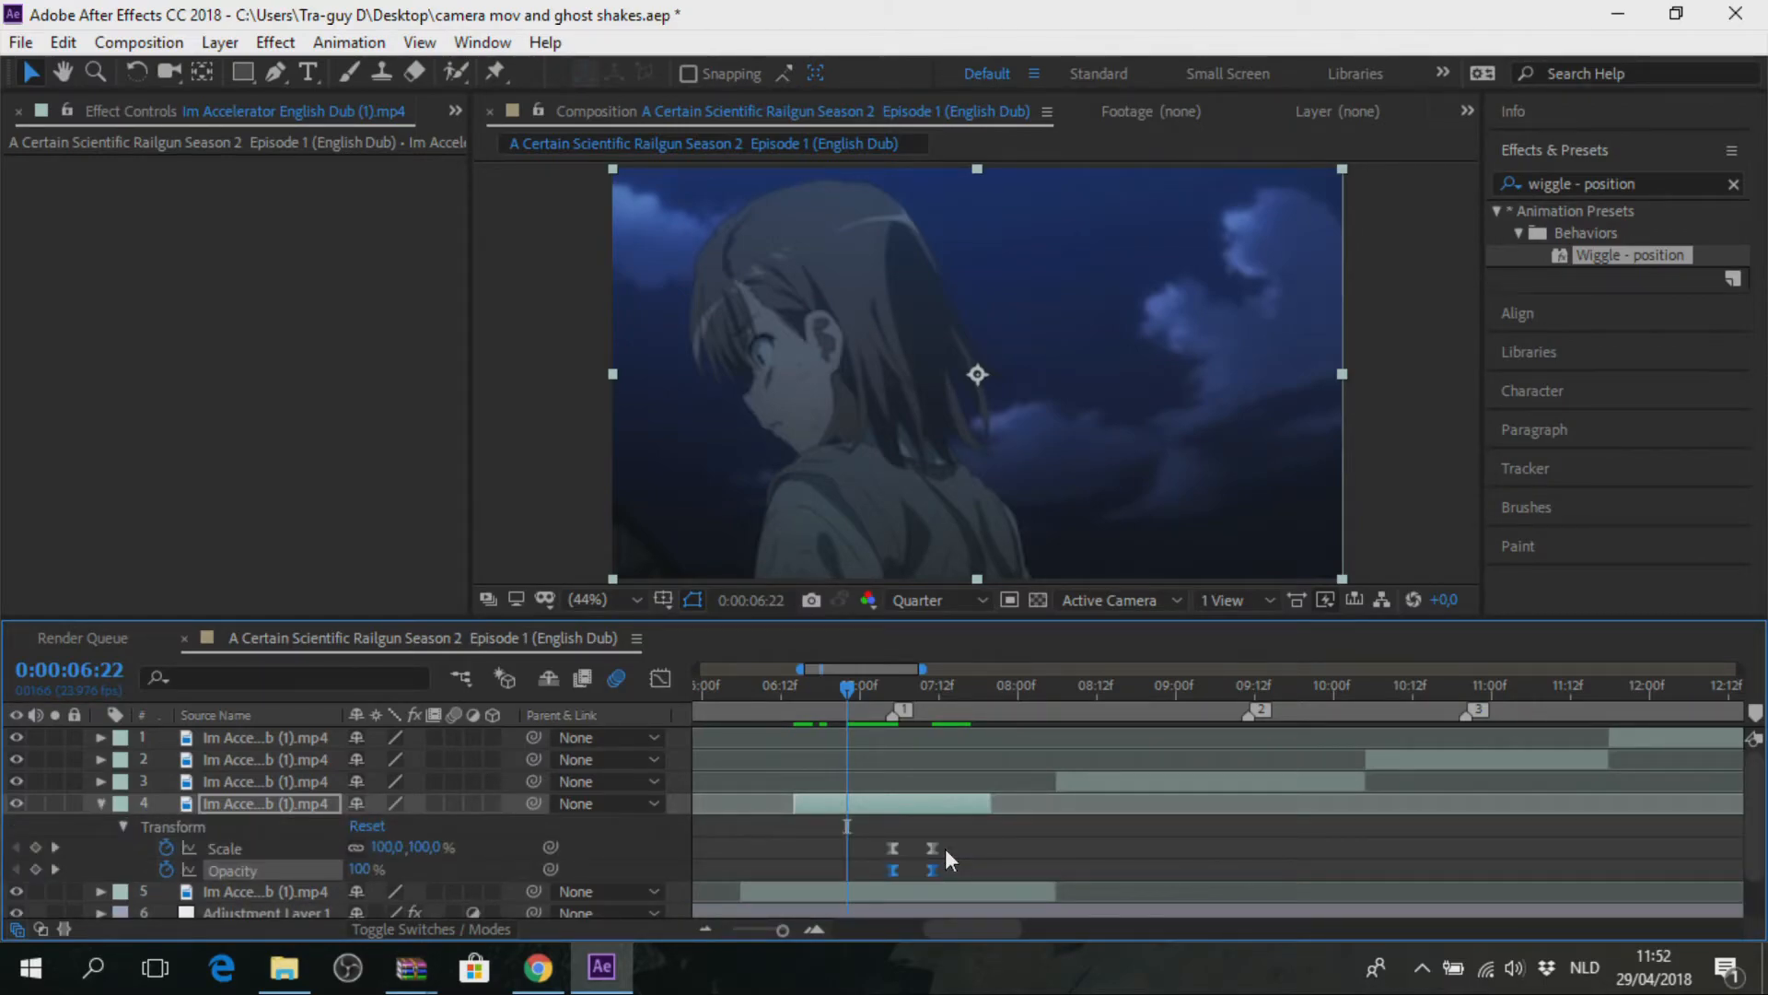
pyautogui.press('u')
pyautogui.press('u')
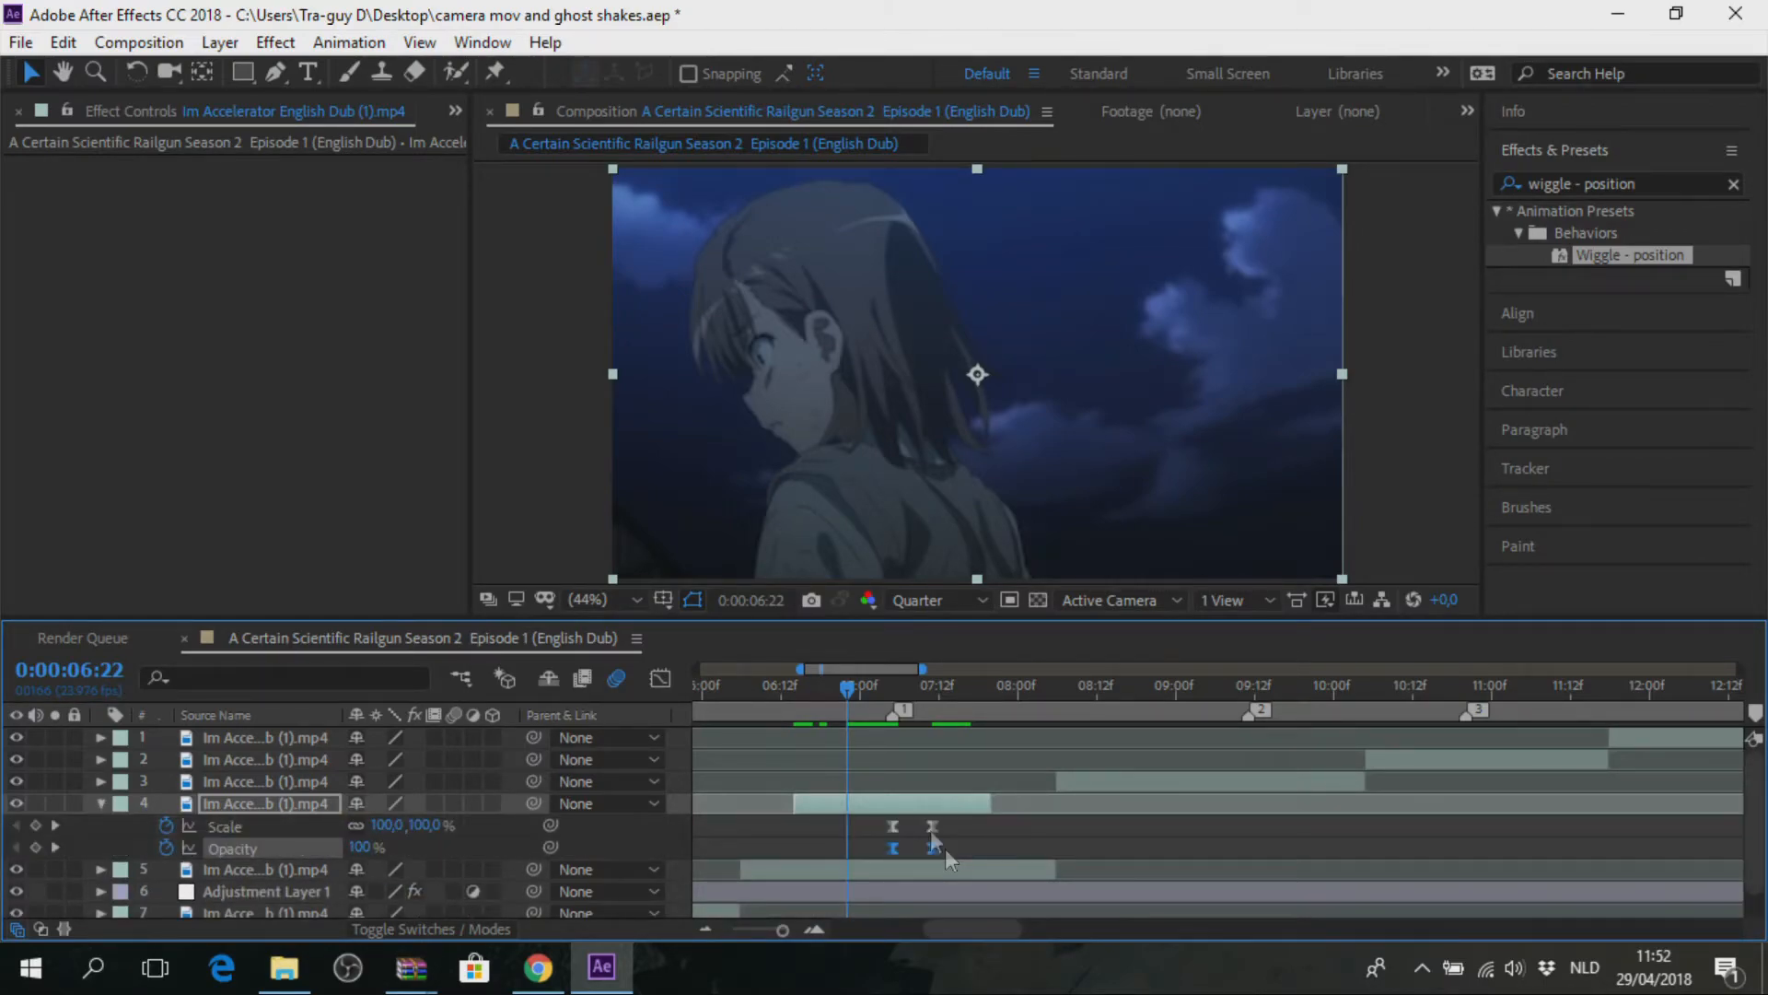
# Preview the edit from the start past marker 1 and scrub through the ghost zoom on the duplicate.
pyautogui.moveTo(843, 688); pyautogui.dragTo(661, 683)
pyautogui.press('space')
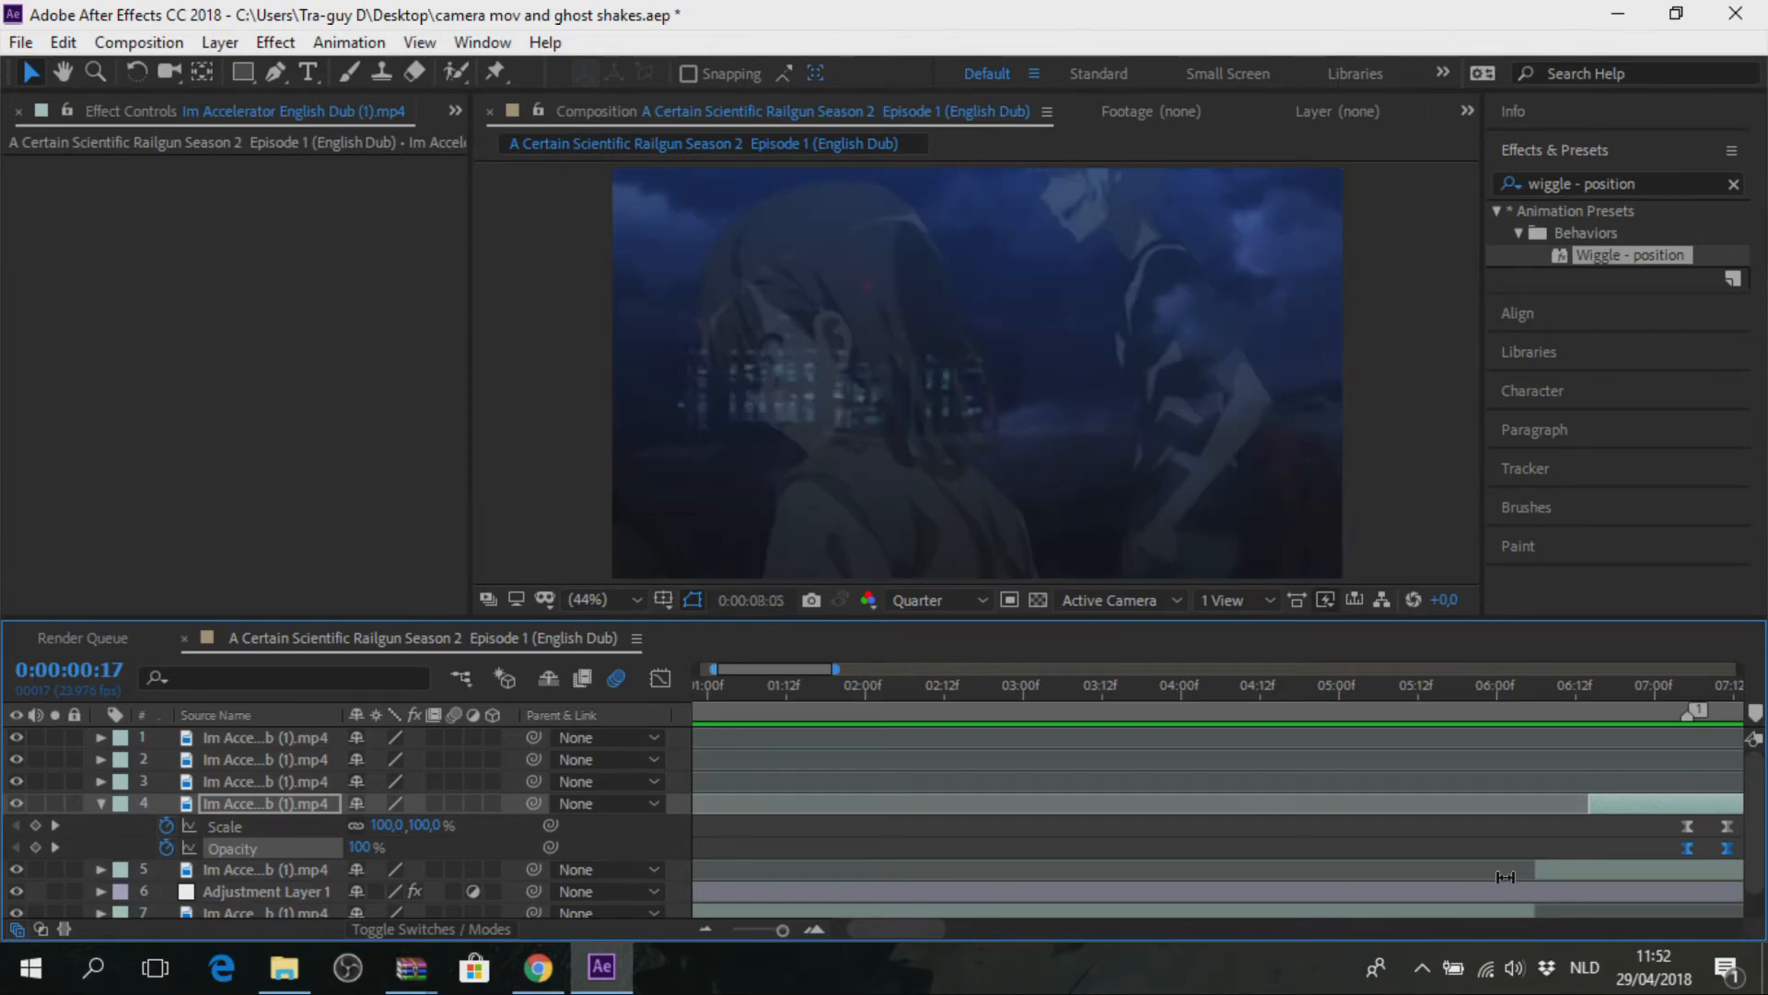
pyautogui.press('space')
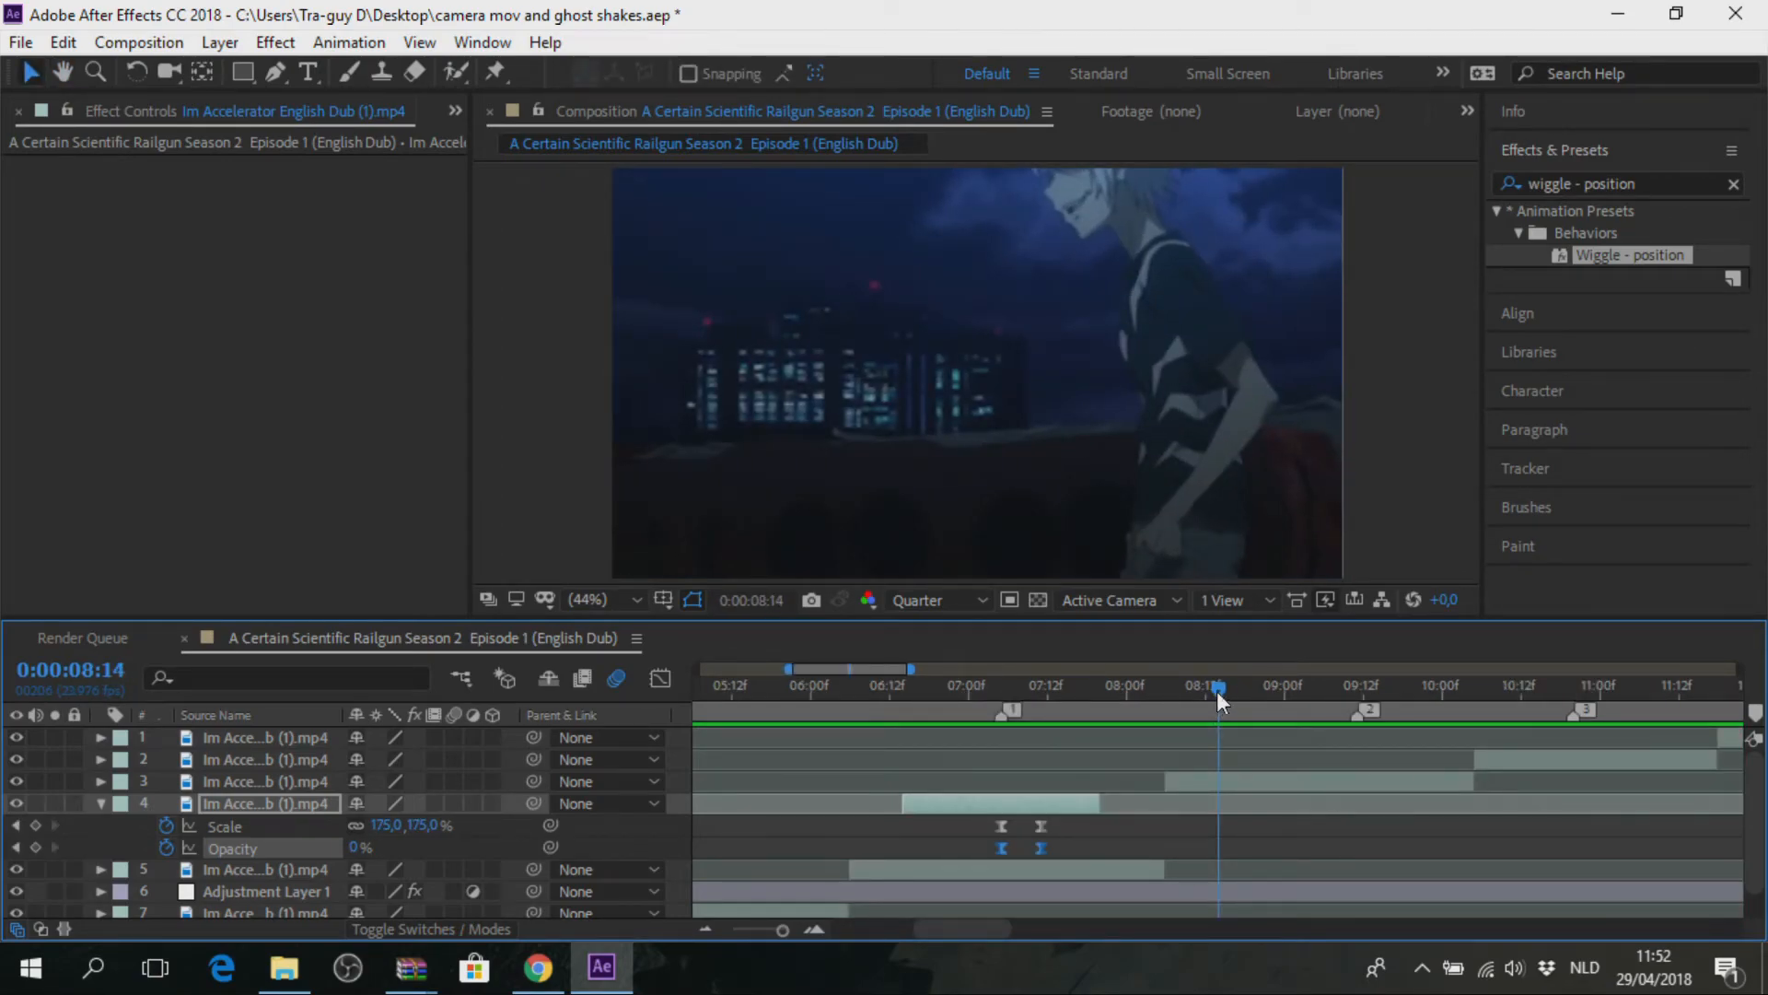
pyautogui.moveTo(1218, 691); pyautogui.dragTo(1010, 694)
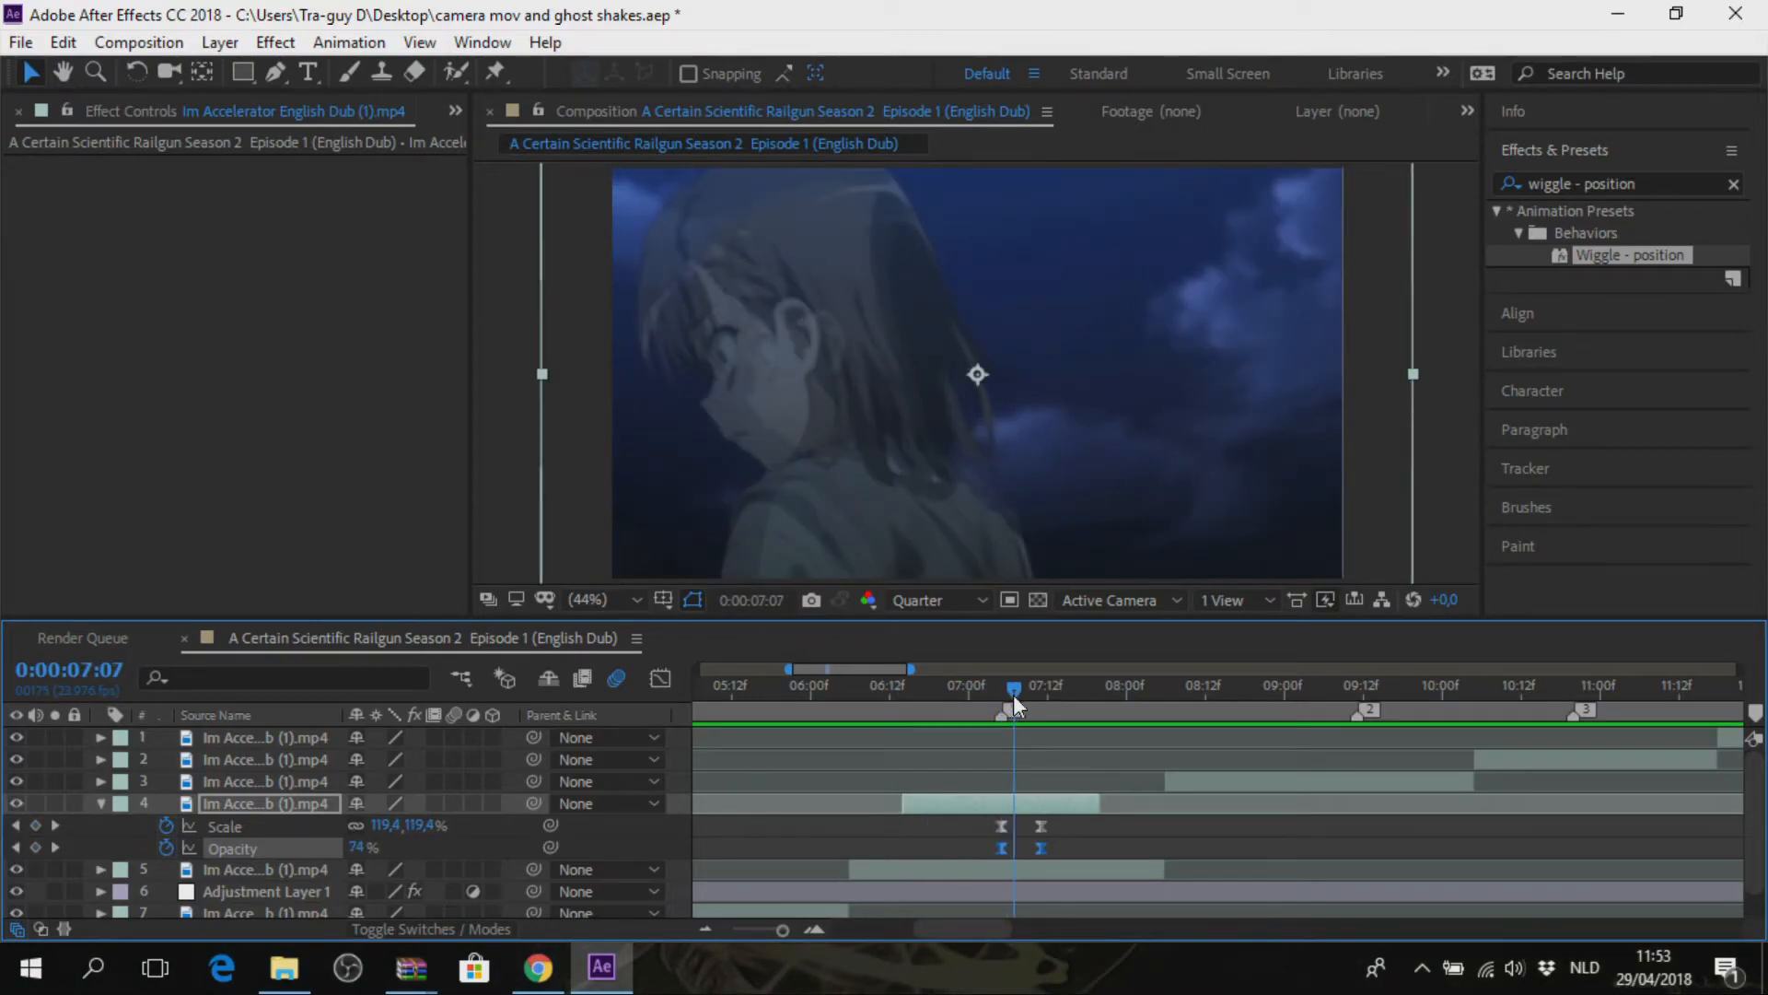
pyautogui.moveTo(1028, 688); pyautogui.dragTo(958, 683)
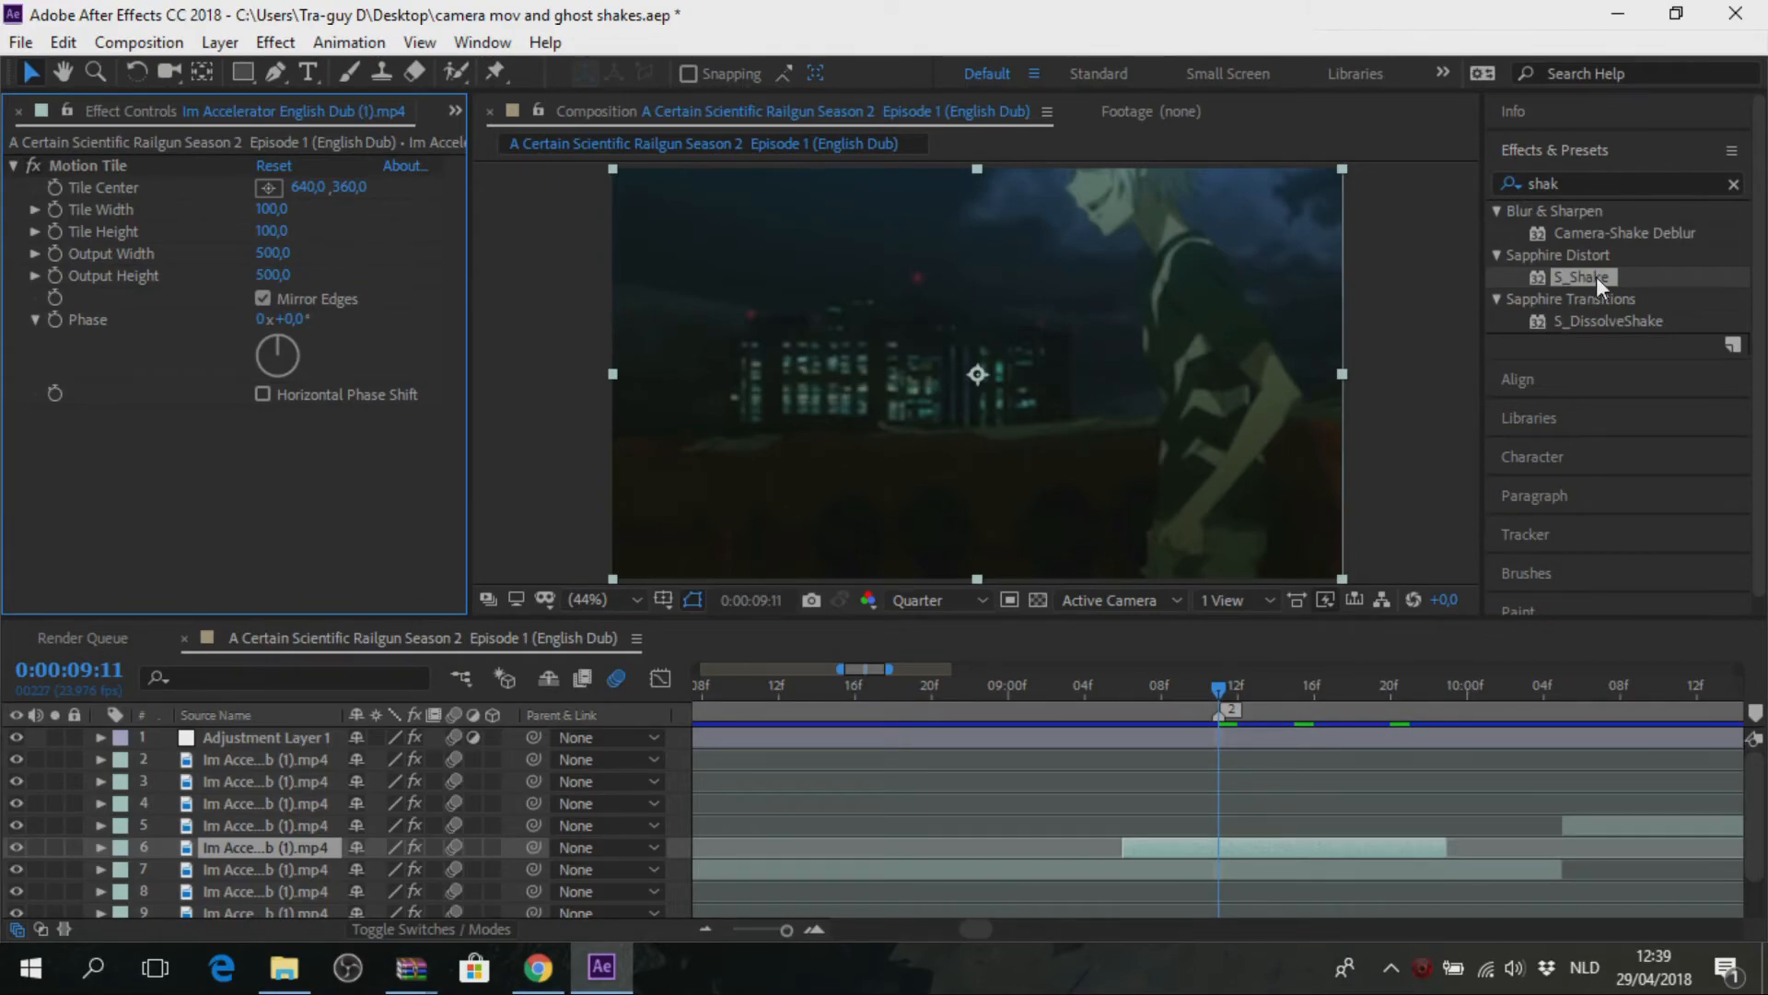
# Apply the S_Shake effect to the short clip at marker 2 and trim its start to the marker at 0:00:09:11.
pyautogui.moveTo(1595, 276); pyautogui.dragTo(1251, 847)
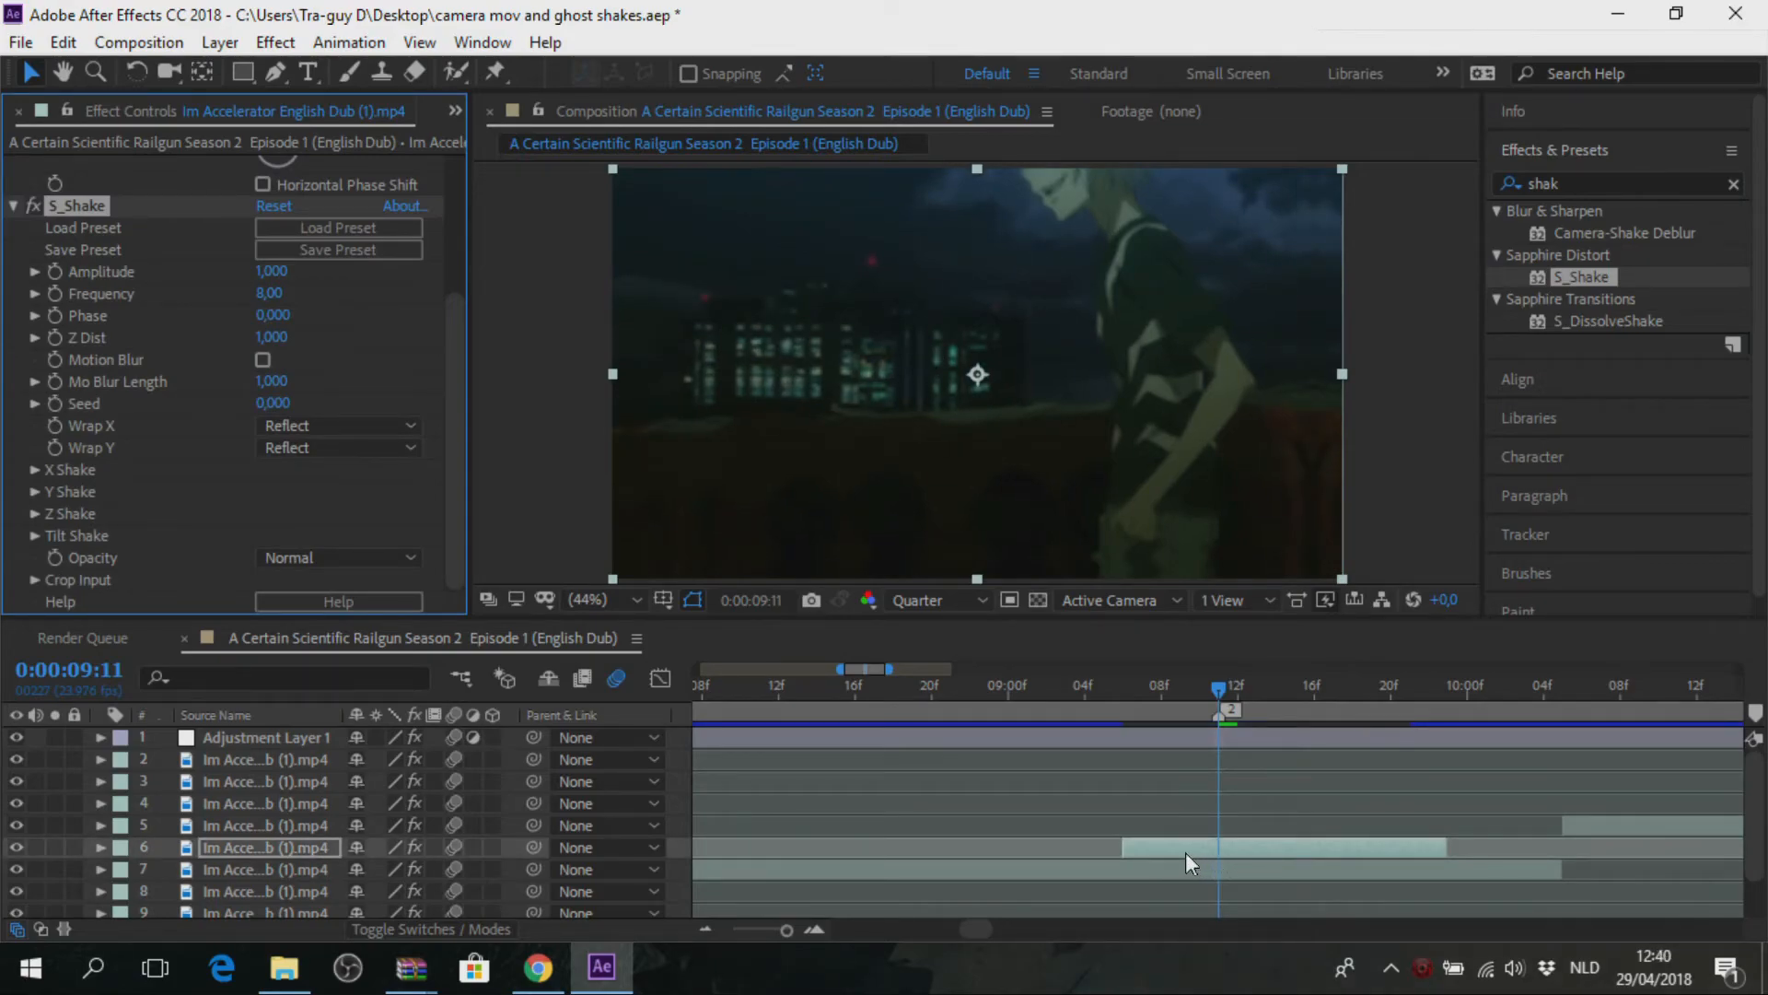
pyautogui.moveTo(1124, 847); pyautogui.dragTo(1216, 845)
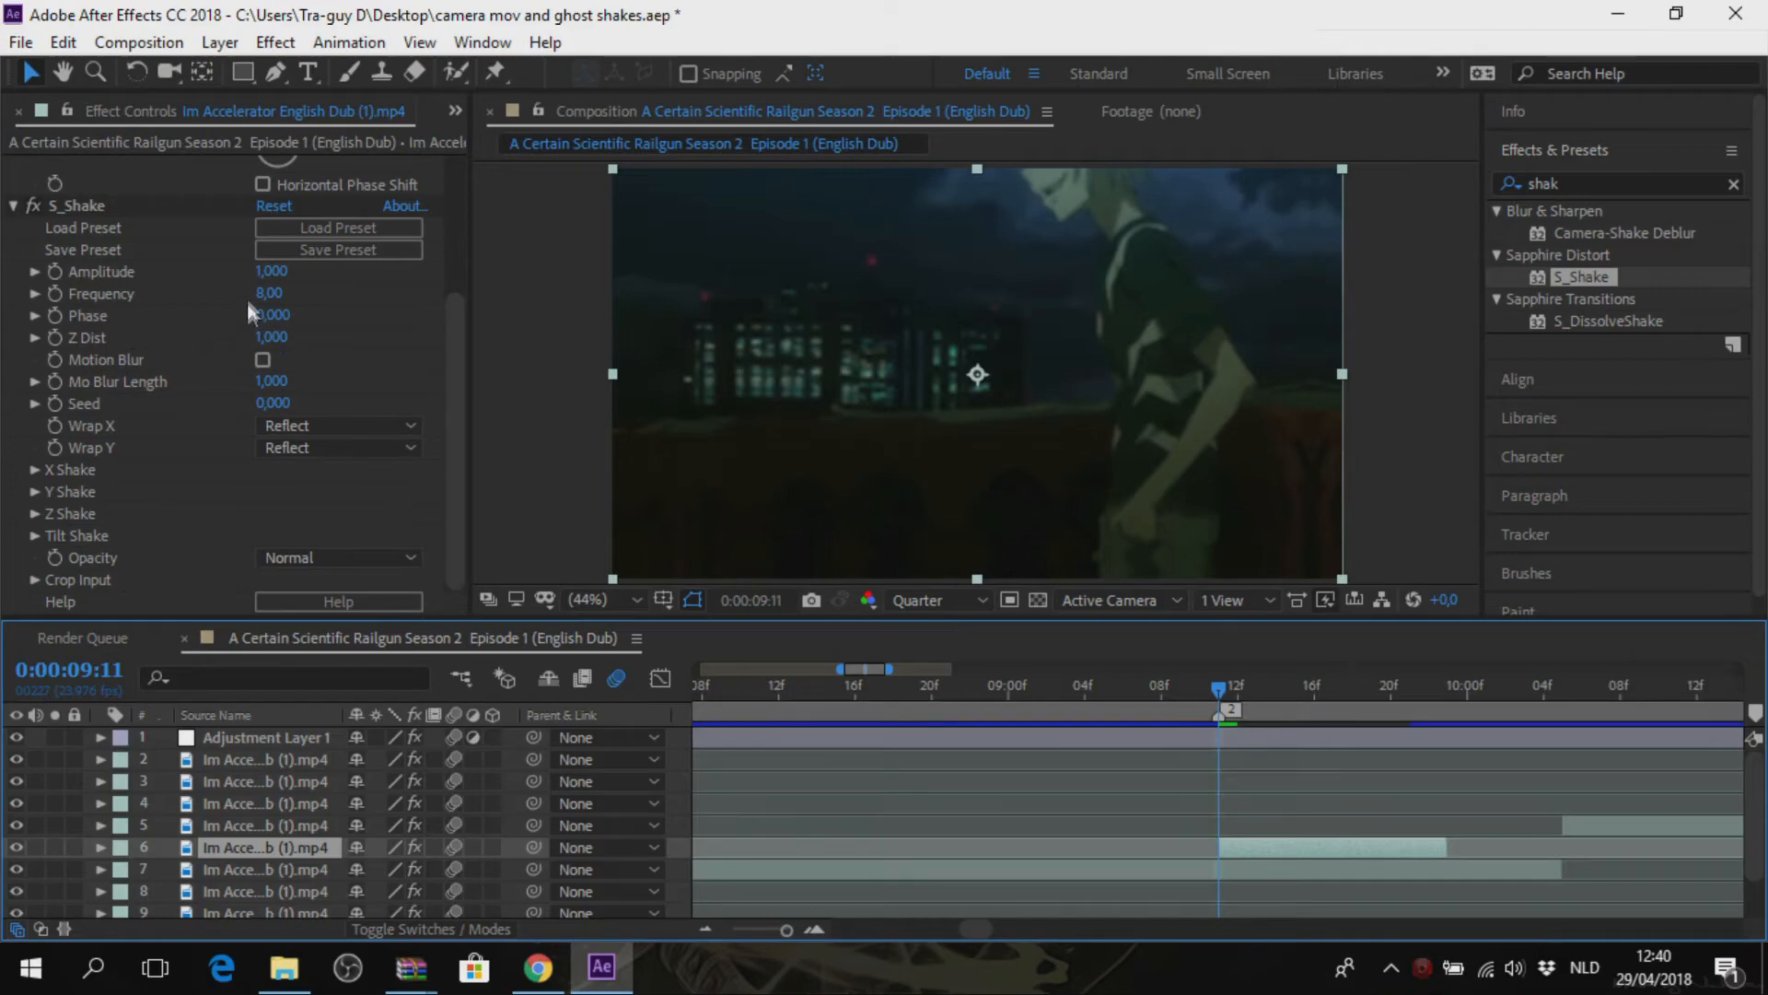
# Set the S_Shake amplitude on the marker 2 clip to 0,175.
pyautogui.click(267, 272)
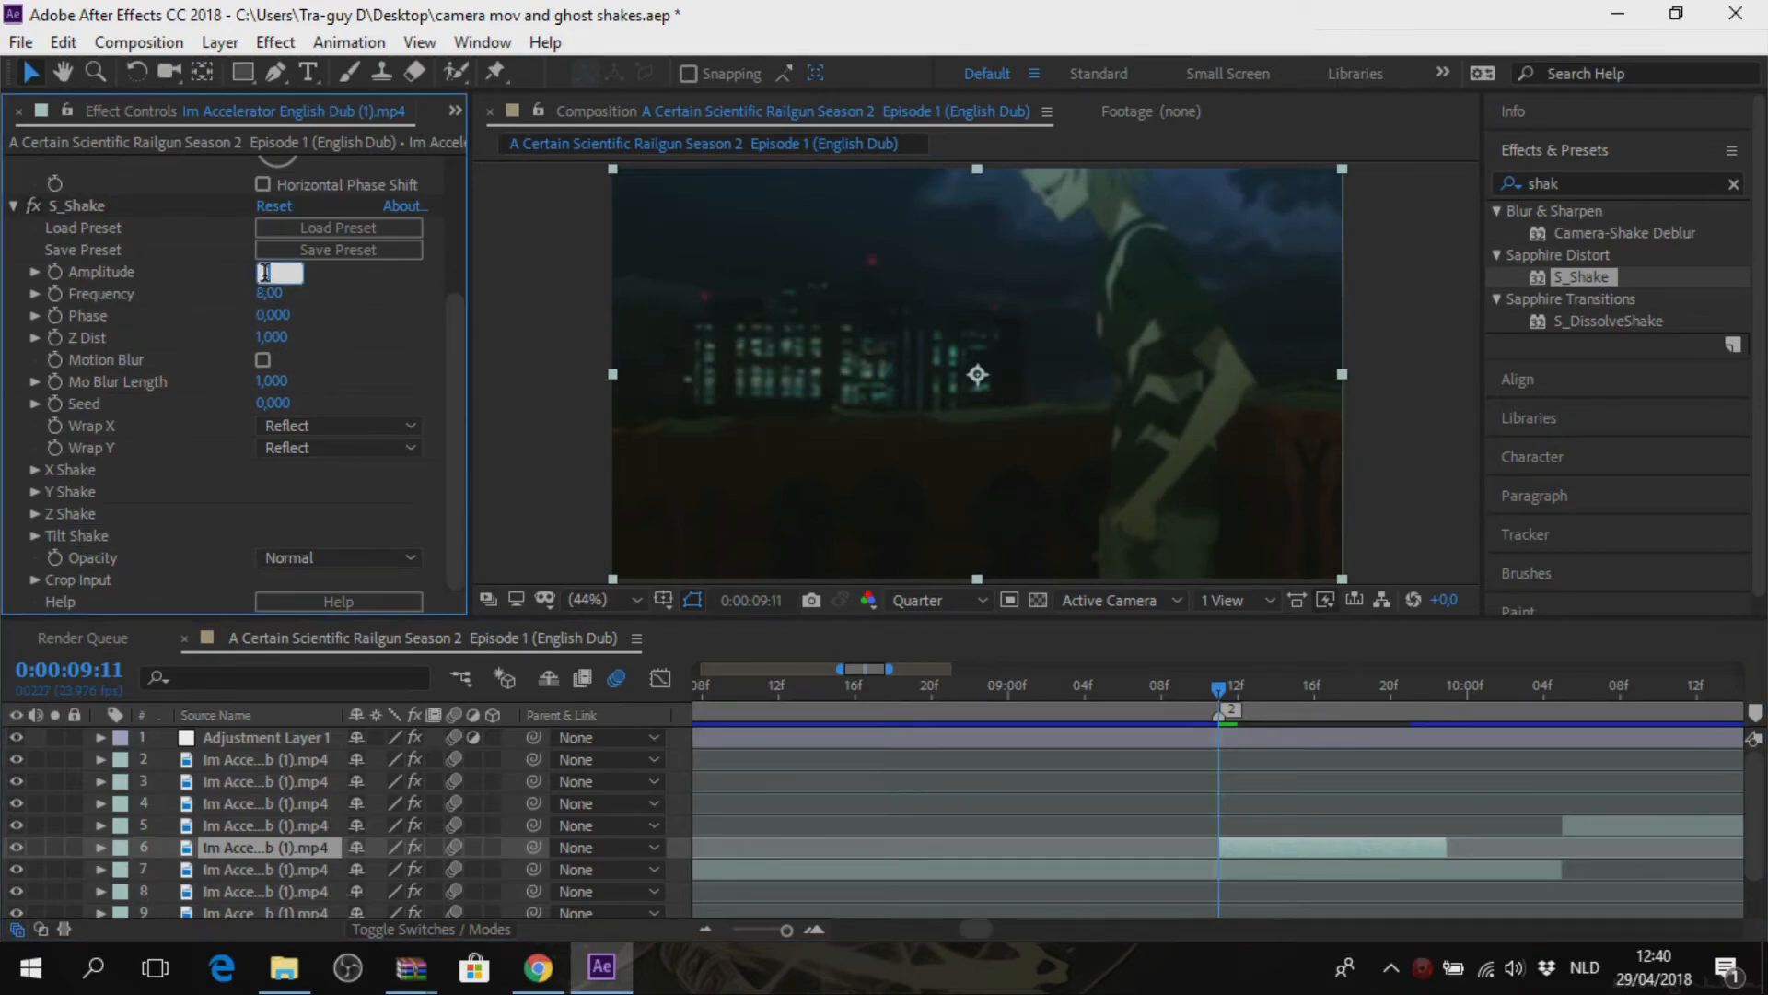
pyautogui.write('0,175')
pyautogui.press('Return')
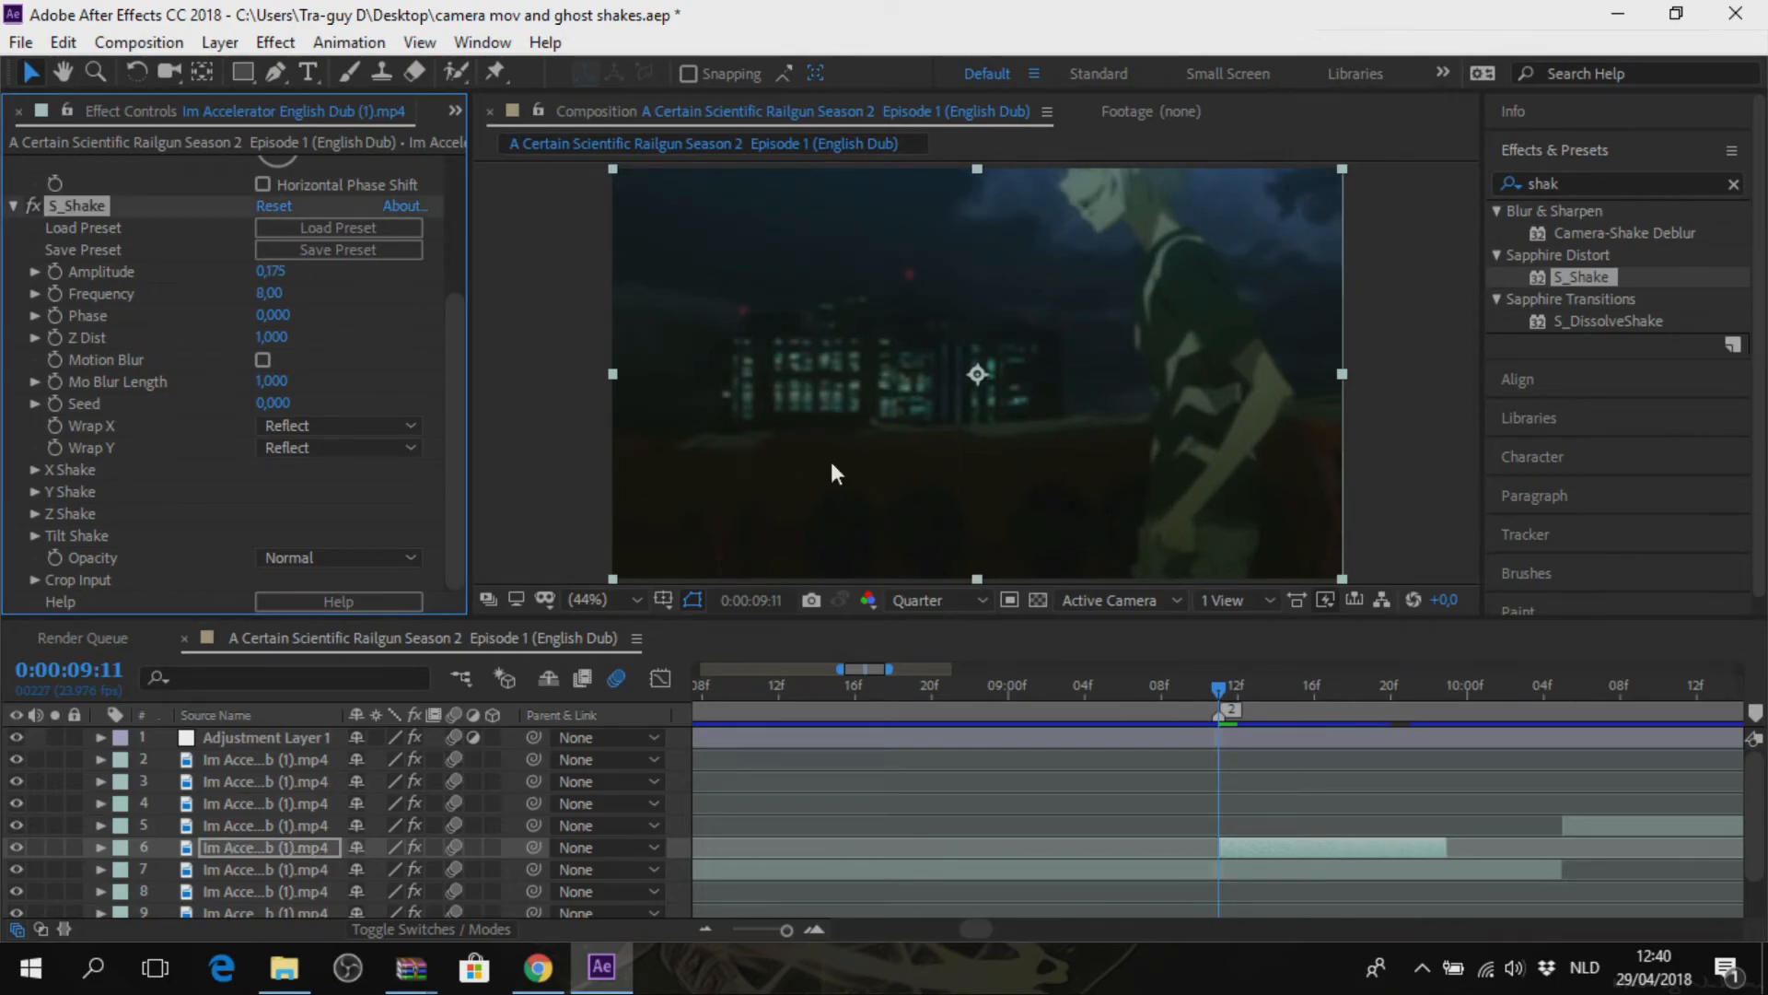
# Preview the S_Shake motion from 0:00:09:01 through marker 2, and return the playhead to just before the marker.
pyautogui.moveTo(1214, 684); pyautogui.dragTo(1015, 692)
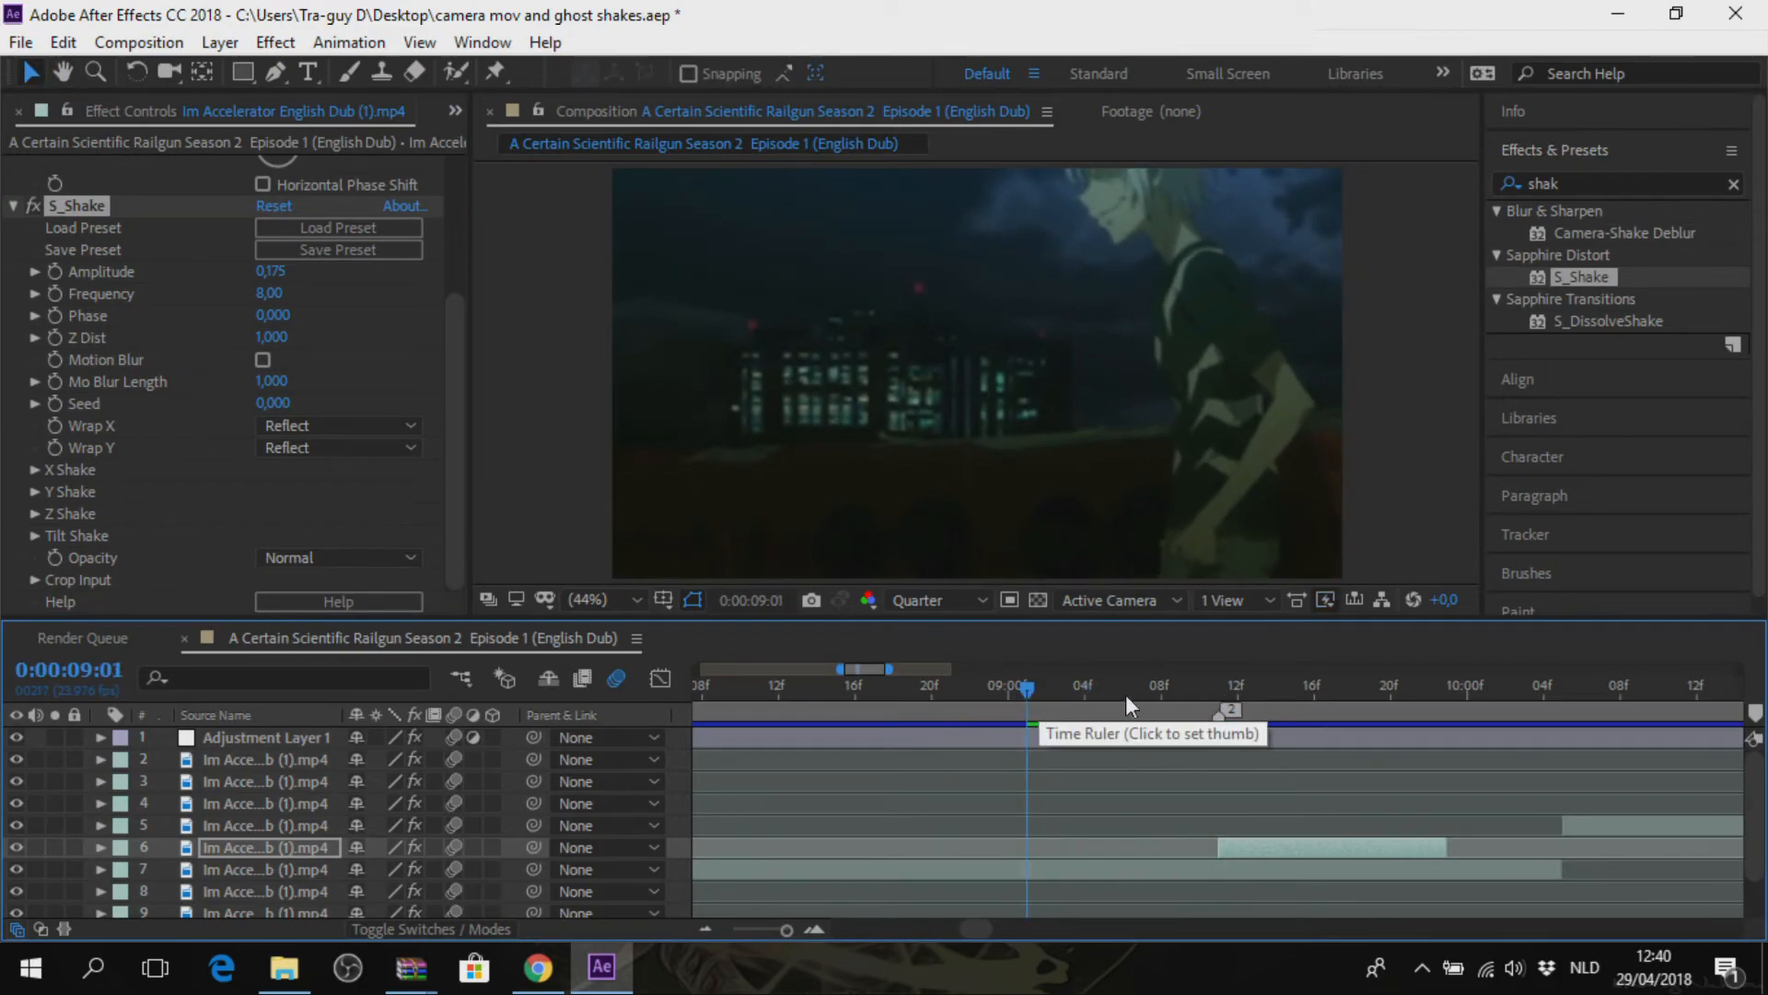
pyautogui.press('space')
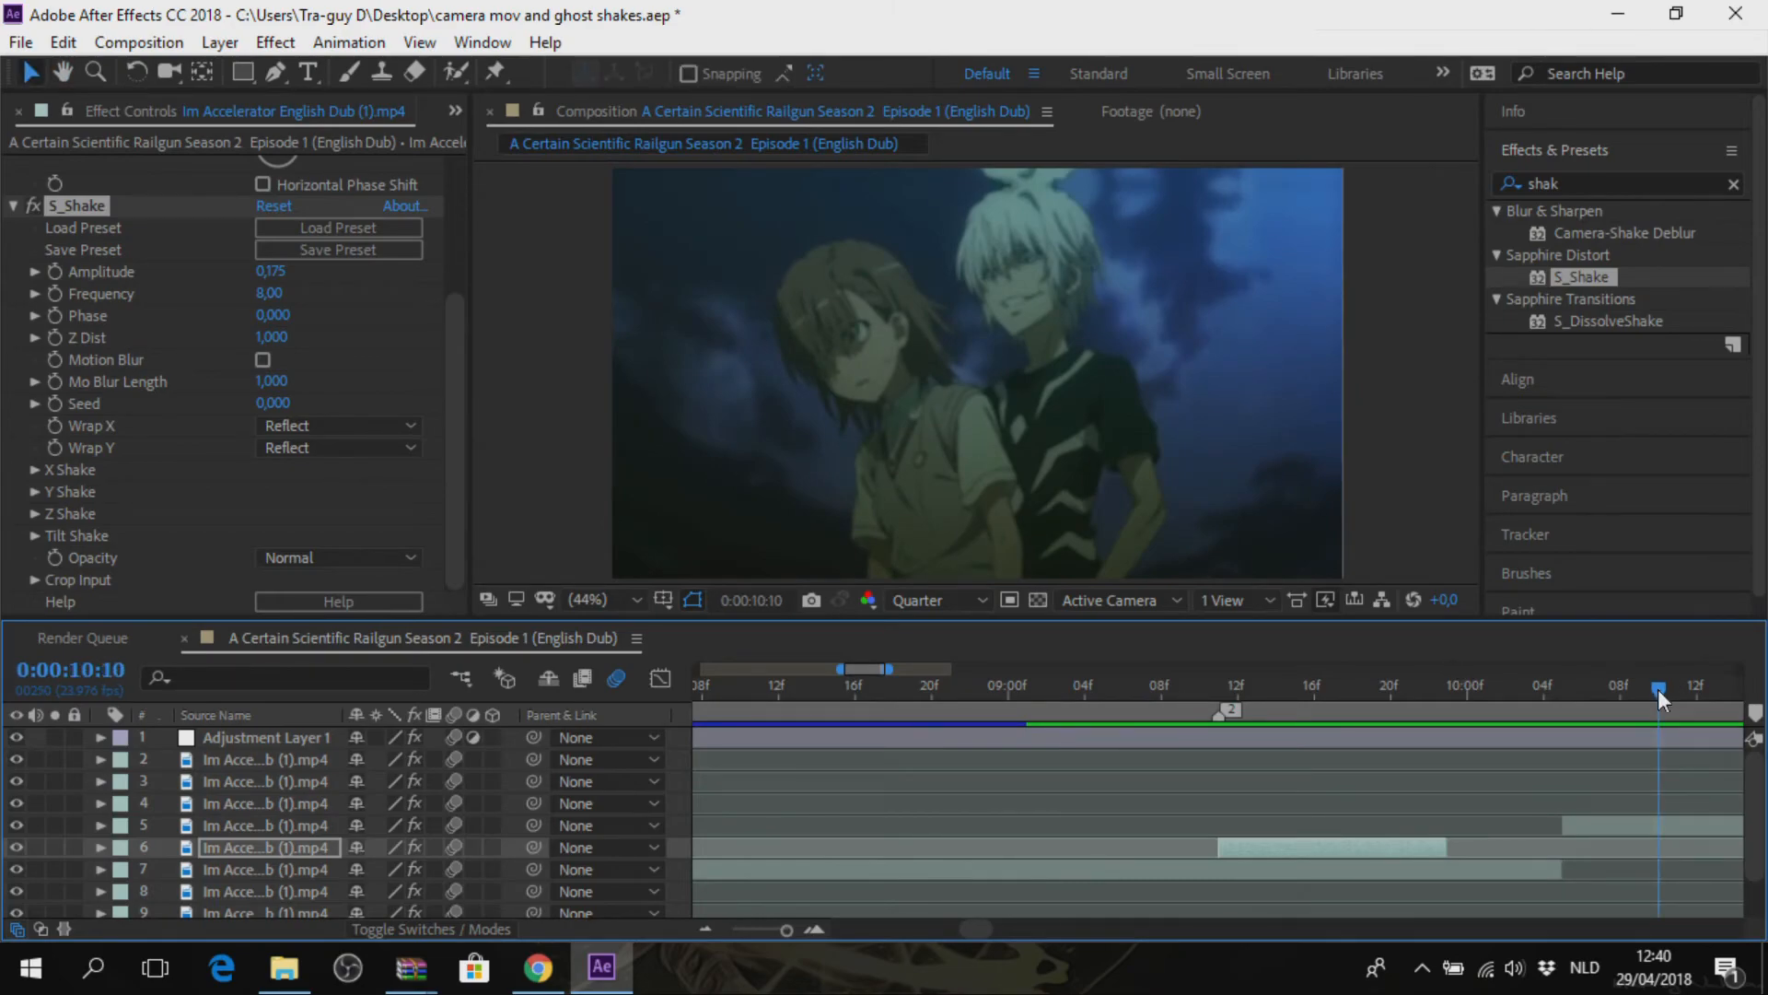
pyautogui.moveTo(1658, 691); pyautogui.dragTo(1175, 694)
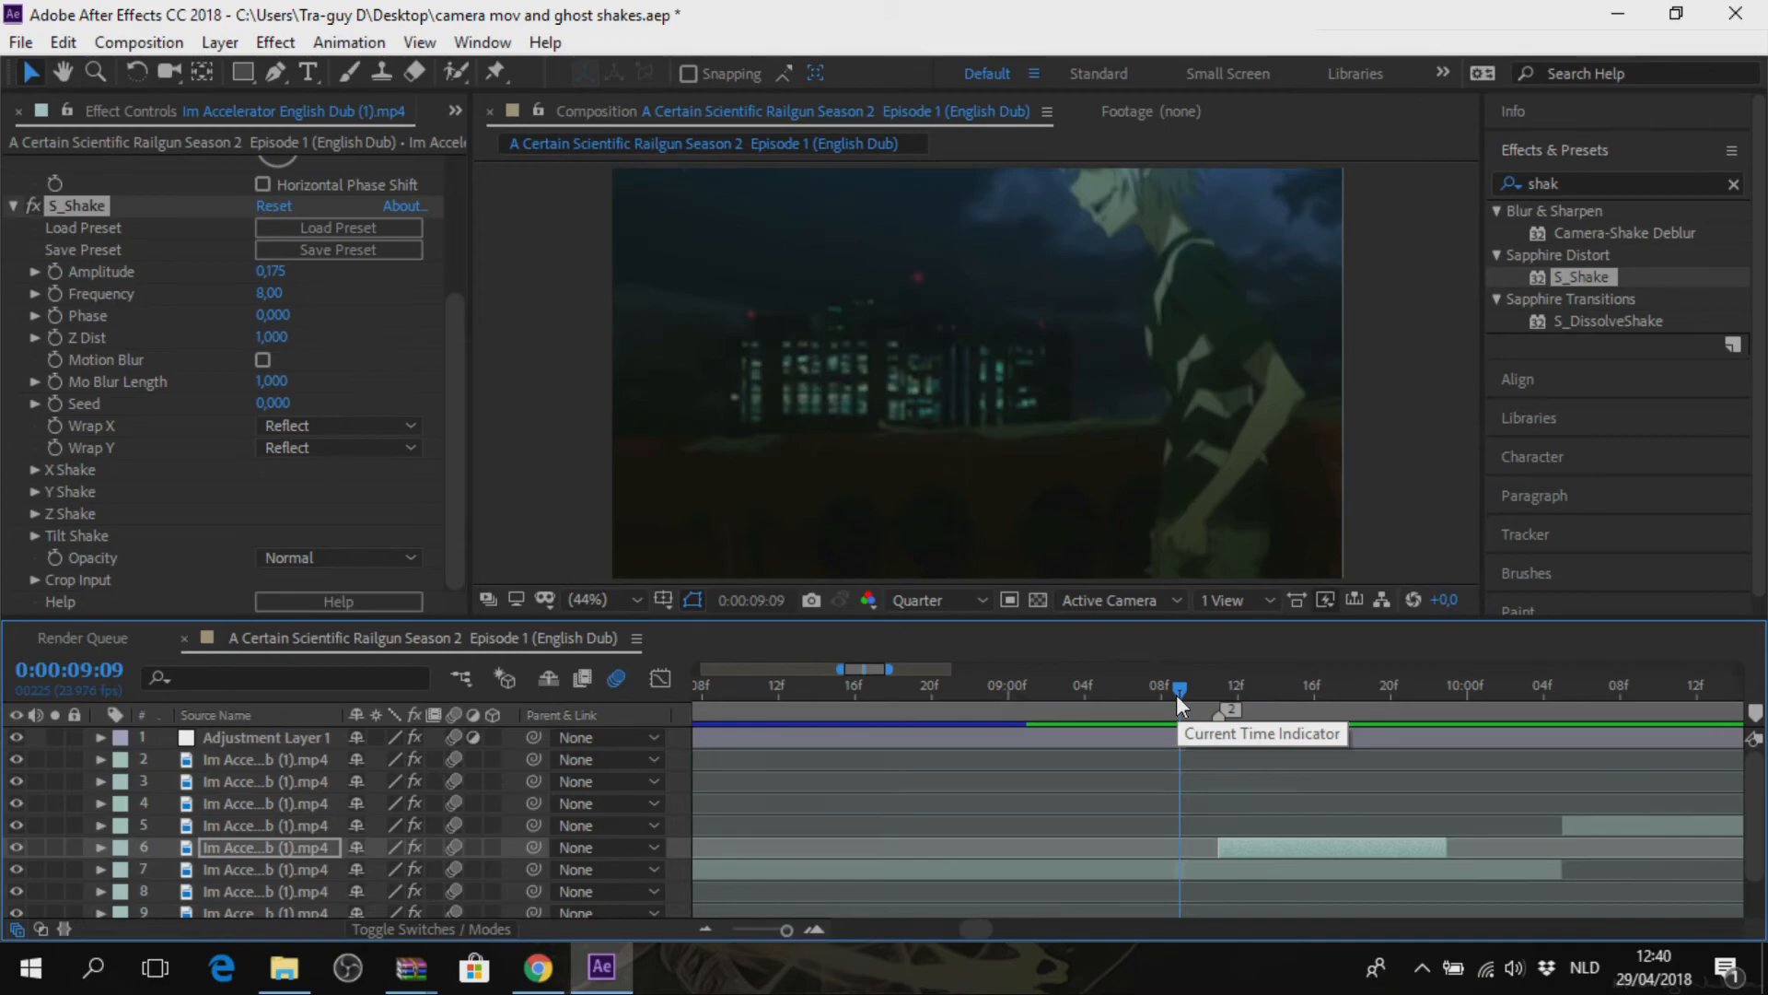